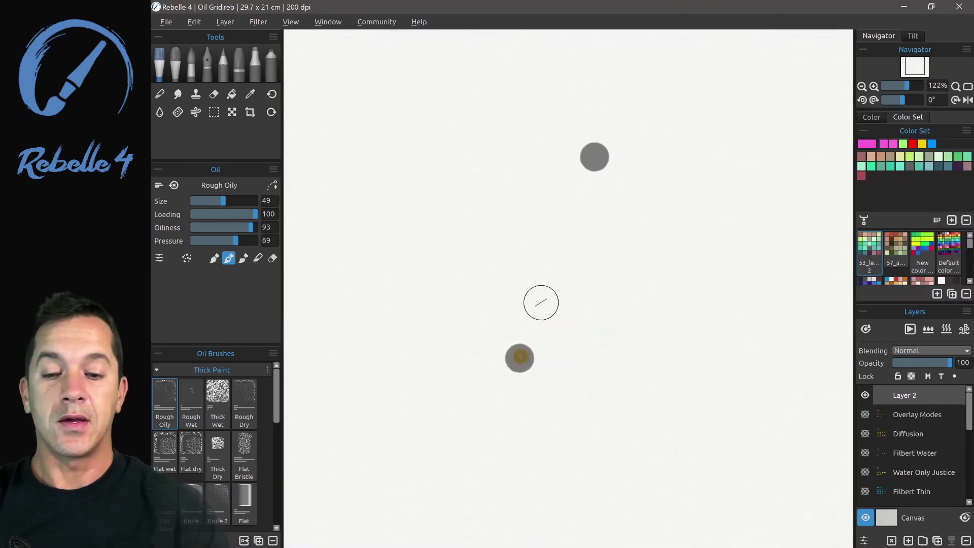
Zoom in and hatch Rough Oily strokes in yellow-green, lighter green, mint and saturated green.
{"action": "scroll", "coordinate": [541, 303], "scroll_direction": "up", "scroll_amount": 2}
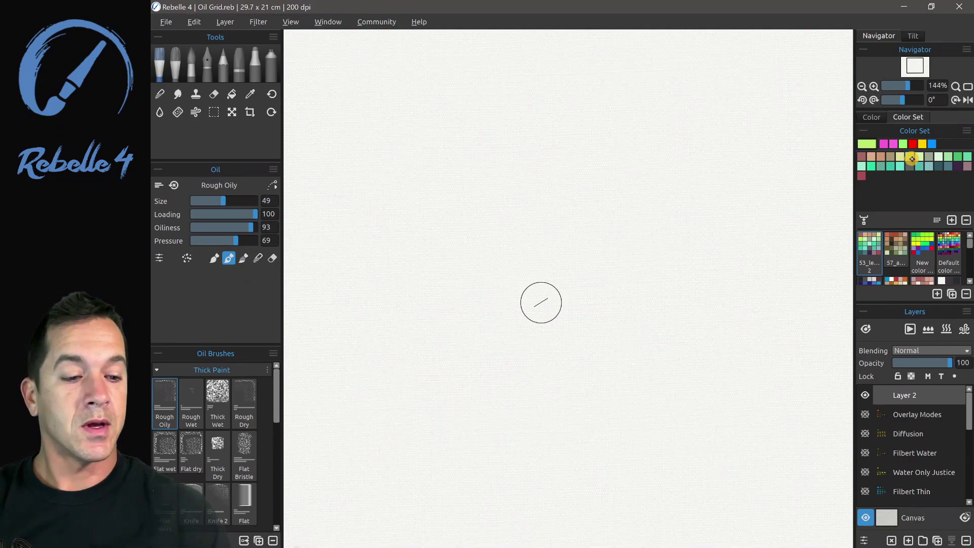
{"action": "mouse_move", "coordinate": [452, 254]}
{"action": "left_mouse_down"}
{"action": "mouse_move", "coordinate": [497, 234]}
{"action": "mouse_move", "coordinate": [462, 269]}
{"action": "mouse_move", "coordinate": [464, 317]}
{"action": "left_mouse_up"}
{"action": "left_click", "coordinate": [920, 158]}
{"action": "mouse_move", "coordinate": [583, 255]}
{"action": "left_mouse_down"}
{"action": "mouse_move", "coordinate": [533, 249]}
{"action": "mouse_move", "coordinate": [517, 290]}
{"action": "mouse_move", "coordinate": [592, 238]}
{"action": "mouse_move", "coordinate": [619, 289]}
{"action": "left_mouse_up"}
{"action": "left_click", "coordinate": [927, 156]}
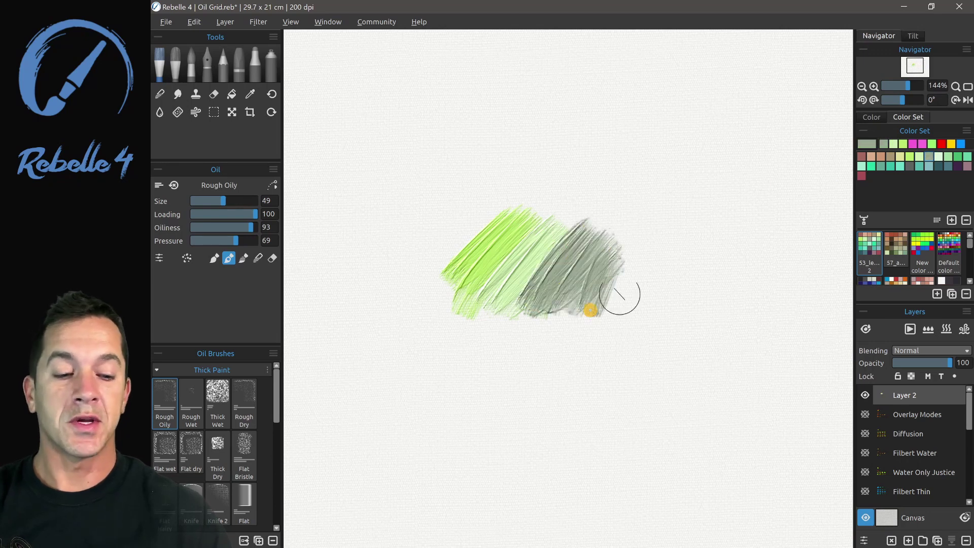
{"action": "left_click", "coordinate": [940, 157]}
{"action": "mouse_move", "coordinate": [609, 239]}
{"action": "left_mouse_down"}
{"action": "mouse_move", "coordinate": [584, 309]}
{"action": "mouse_move", "coordinate": [653, 246]}
{"action": "mouse_move", "coordinate": [657, 287]}
{"action": "left_mouse_up"}
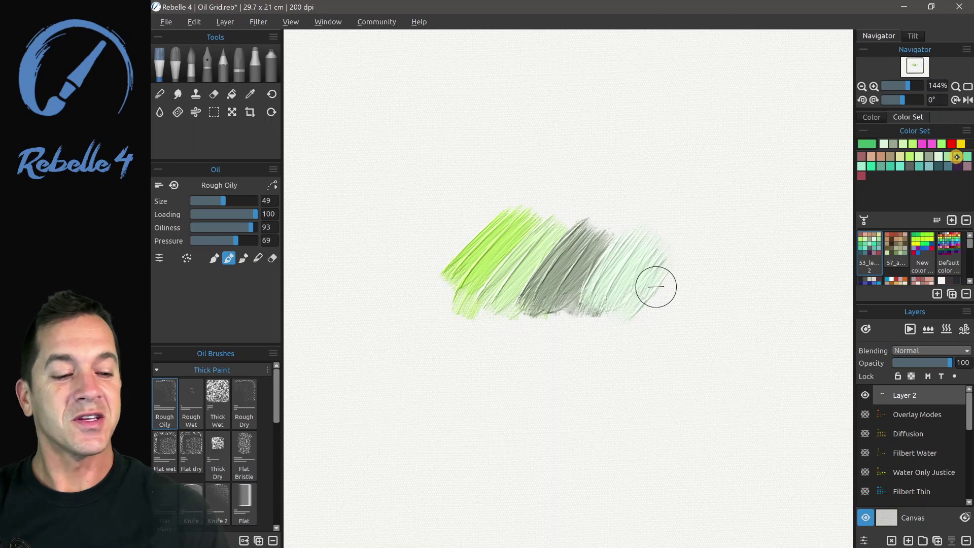
{"action": "left_click", "coordinate": [957, 156]}
{"action": "mouse_move", "coordinate": [596, 310]}
{"action": "left_mouse_down"}
{"action": "mouse_move", "coordinate": [615, 283]}
{"action": "mouse_move", "coordinate": [681, 265]}
{"action": "mouse_move", "coordinate": [670, 325]}
{"action": "mouse_move", "coordinate": [741, 269]}
{"action": "left_mouse_up"}
Paint a grey-teal stroke beneath the green hatching, then switch to dark grey.
{"action": "left_click", "coordinate": [879, 165]}
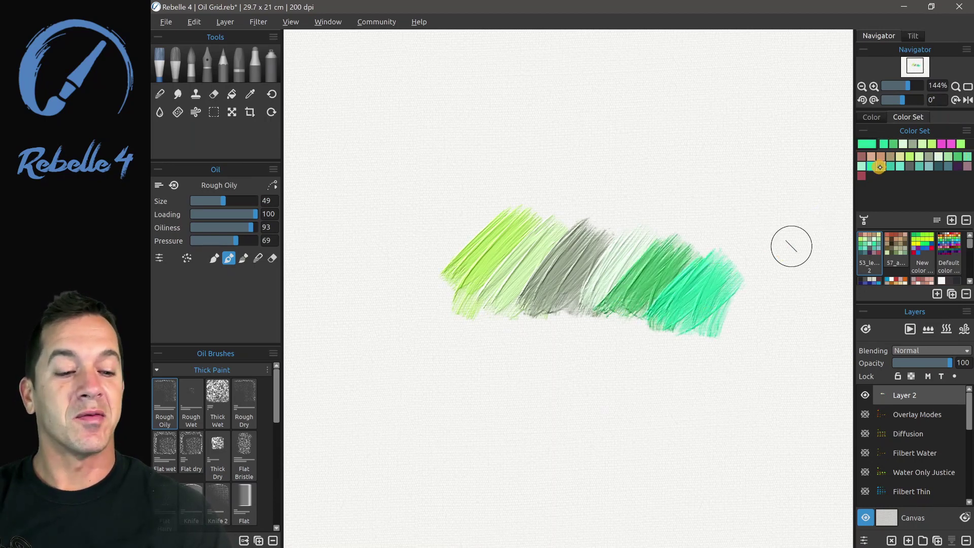
{"action": "mouse_move", "coordinate": [675, 350]}
{"action": "left_mouse_down"}
{"action": "mouse_move", "coordinate": [644, 322]}
{"action": "mouse_move", "coordinate": [480, 352]}
{"action": "left_mouse_up"}
{"action": "left_click", "coordinate": [907, 165]}
{"action": "scroll", "coordinate": [688, 276], "scroll_direction": "up", "scroll_amount": 1}
{"action": "scroll", "coordinate": [688, 275], "scroll_direction": "up", "scroll_amount": 3}
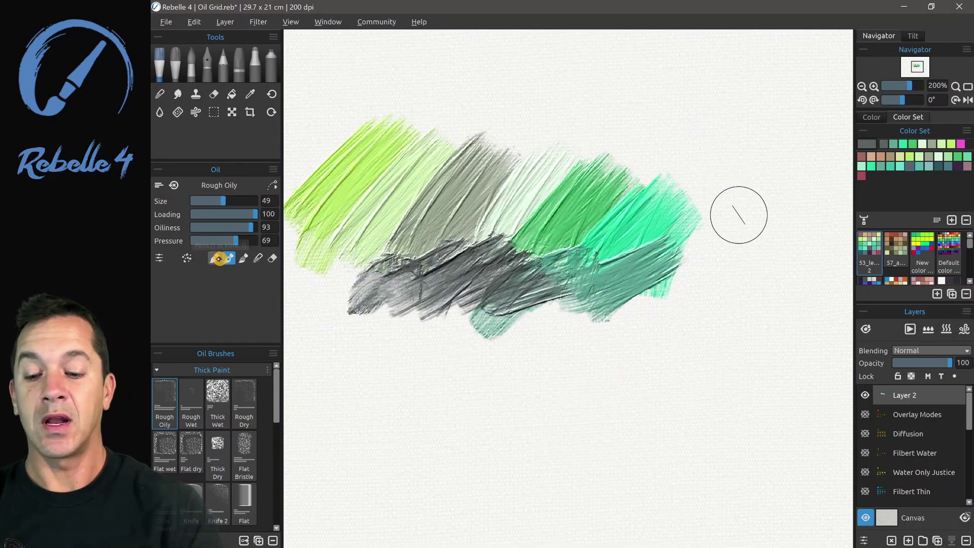
Set the Oil brush to Blend and smear the grey, teal and green strokes together.
{"action": "left_click", "coordinate": [243, 257]}
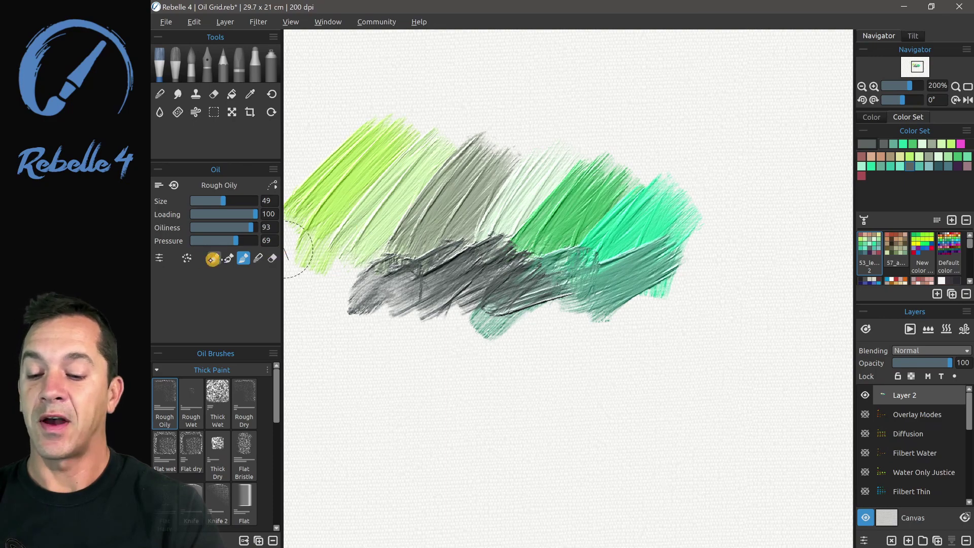
{"action": "mouse_move", "coordinate": [497, 261]}
{"action": "left_mouse_down"}
{"action": "mouse_move", "coordinate": [483, 202]}
{"action": "mouse_move", "coordinate": [442, 265]}
{"action": "mouse_move", "coordinate": [447, 213]}
{"action": "mouse_move", "coordinate": [405, 265]}
{"action": "mouse_move", "coordinate": [387, 272]}
{"action": "mouse_move", "coordinate": [381, 223]}
{"action": "mouse_move", "coordinate": [375, 259]}
{"action": "mouse_move", "coordinate": [347, 261]}
{"action": "mouse_move", "coordinate": [470, 244]}
{"action": "mouse_move", "coordinate": [522, 264]}
{"action": "mouse_move", "coordinate": [539, 240]}
{"action": "mouse_move", "coordinate": [510, 239]}
{"action": "mouse_move", "coordinate": [465, 286]}
{"action": "mouse_move", "coordinate": [386, 271]}
{"action": "mouse_move", "coordinate": [478, 287]}
{"action": "mouse_move", "coordinate": [489, 331]}
{"action": "mouse_move", "coordinate": [509, 313]}
{"action": "mouse_move", "coordinate": [520, 327]}
{"action": "mouse_move", "coordinate": [568, 276]}
{"action": "mouse_move", "coordinate": [568, 251]}
{"action": "mouse_move", "coordinate": [543, 228]}
{"action": "mouse_move", "coordinate": [586, 253]}
{"action": "mouse_move", "coordinate": [539, 206]}
{"action": "mouse_move", "coordinate": [526, 228]}
{"action": "mouse_move", "coordinate": [514, 189]}
{"action": "mouse_move", "coordinate": [509, 231]}
{"action": "mouse_move", "coordinate": [531, 198]}
{"action": "mouse_move", "coordinate": [538, 144]}
{"action": "mouse_move", "coordinate": [564, 210]}
{"action": "mouse_move", "coordinate": [573, 160]}
{"action": "mouse_move", "coordinate": [544, 228]}
{"action": "mouse_move", "coordinate": [496, 139]}
{"action": "mouse_move", "coordinate": [472, 222]}
{"action": "left_mouse_up"}
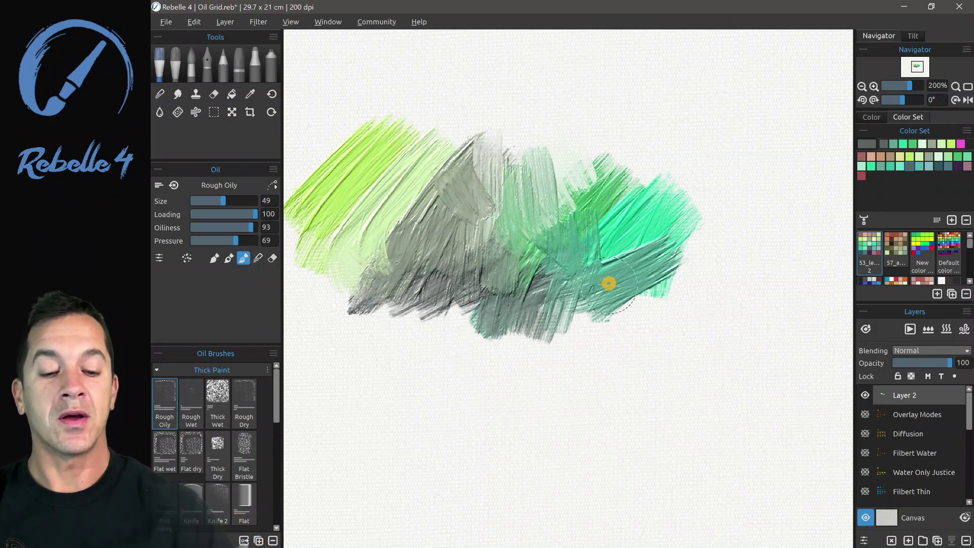
{"action": "mouse_move", "coordinate": [607, 283]}
{"action": "left_mouse_down"}
{"action": "mouse_move", "coordinate": [608, 198]}
{"action": "mouse_move", "coordinate": [602, 284]}
{"action": "mouse_move", "coordinate": [623, 280]}
{"action": "mouse_move", "coordinate": [655, 192]}
{"action": "mouse_move", "coordinate": [598, 201]}
{"action": "mouse_move", "coordinate": [595, 184]}
{"action": "mouse_move", "coordinate": [627, 229]}
{"action": "mouse_move", "coordinate": [615, 217]}
{"action": "mouse_move", "coordinate": [584, 235]}
{"action": "mouse_move", "coordinate": [587, 280]}
{"action": "mouse_move", "coordinate": [672, 203]}
{"action": "mouse_move", "coordinate": [624, 294]}
{"action": "mouse_move", "coordinate": [655, 273]}
{"action": "mouse_move", "coordinate": [622, 274]}
{"action": "mouse_move", "coordinate": [474, 341]}
{"action": "mouse_move", "coordinate": [453, 288]}
{"action": "mouse_move", "coordinate": [256, 257]}
{"action": "mouse_move", "coordinate": [505, 318]}
{"action": "mouse_move", "coordinate": [375, 232]}
{"action": "mouse_move", "coordinate": [381, 140]}
{"action": "mouse_move", "coordinate": [347, 245]}
{"action": "mouse_move", "coordinate": [377, 185]}
{"action": "mouse_move", "coordinate": [327, 253]}
{"action": "mouse_move", "coordinate": [360, 203]}
{"action": "mouse_move", "coordinate": [403, 286]}
{"action": "mouse_move", "coordinate": [355, 103]}
{"action": "mouse_move", "coordinate": [399, 238]}
{"action": "mouse_move", "coordinate": [332, 103]}
{"action": "mouse_move", "coordinate": [367, 135]}
{"action": "mouse_move", "coordinate": [401, 203]}
{"action": "mouse_move", "coordinate": [406, 162]}
{"action": "mouse_move", "coordinate": [373, 274]}
{"action": "mouse_move", "coordinate": [420, 171]}
{"action": "mouse_move", "coordinate": [416, 199]}
{"action": "mouse_move", "coordinate": [450, 193]}
{"action": "mouse_move", "coordinate": [453, 206]}
{"action": "mouse_move", "coordinate": [404, 266]}
{"action": "left_mouse_up"}
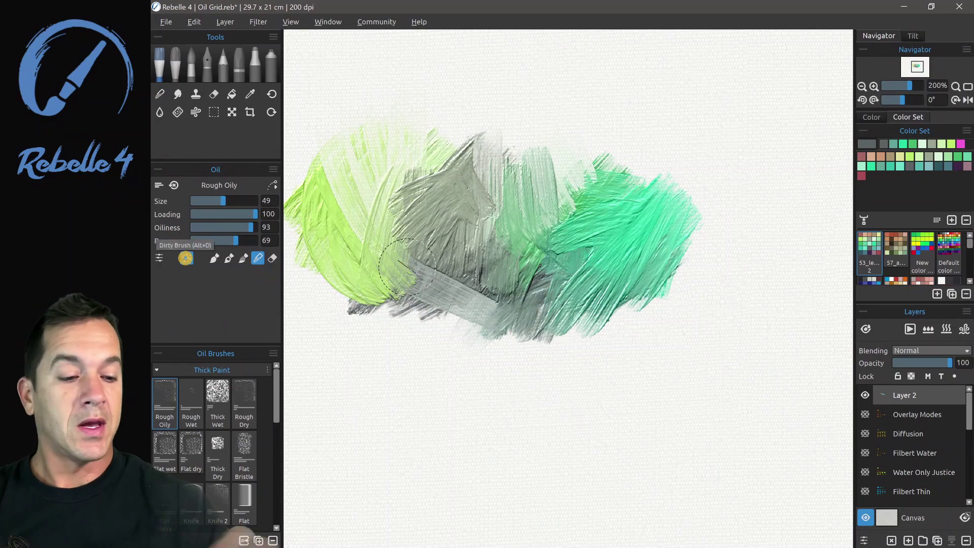
With Dirty Brush on, paint a row of vertical strokes in tan, yellow-tan, yellow-green and green.
{"action": "left_click", "coordinate": [186, 258]}
{"action": "left_click", "coordinate": [897, 155]}
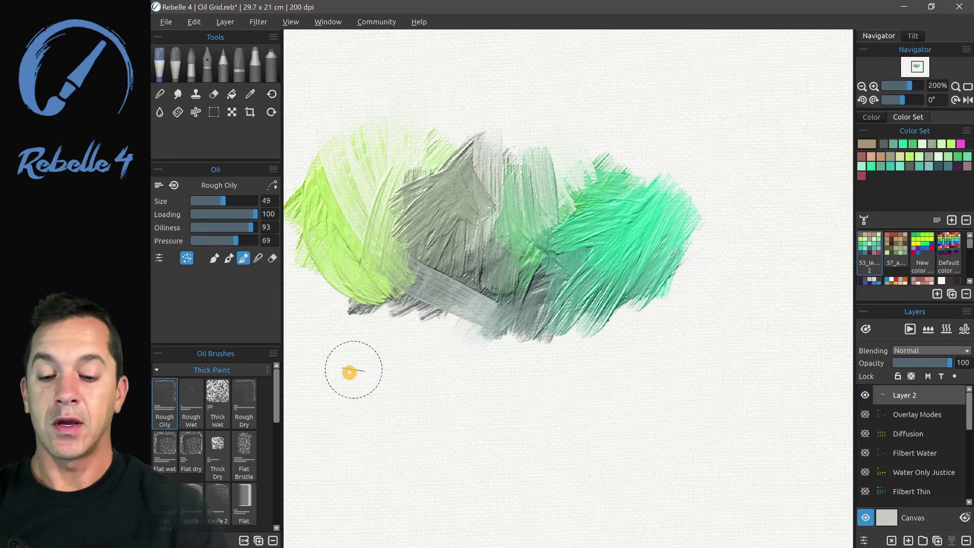
{"action": "left_click_drag", "start_coordinate": [354, 368], "coordinate": [344, 435]}
{"action": "left_click", "coordinate": [900, 156]}
{"action": "left_click_drag", "start_coordinate": [409, 374], "coordinate": [414, 363]}
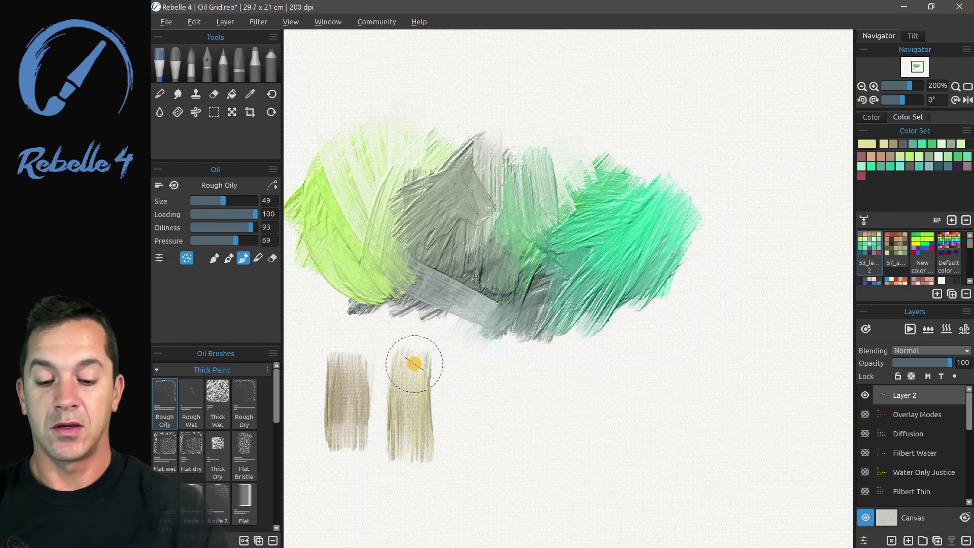
{"action": "left_click", "coordinate": [909, 155]}
{"action": "mouse_move", "coordinate": [480, 355]}
{"action": "left_mouse_down"}
{"action": "mouse_move", "coordinate": [478, 451]}
{"action": "mouse_move", "coordinate": [482, 356]}
{"action": "left_mouse_up"}
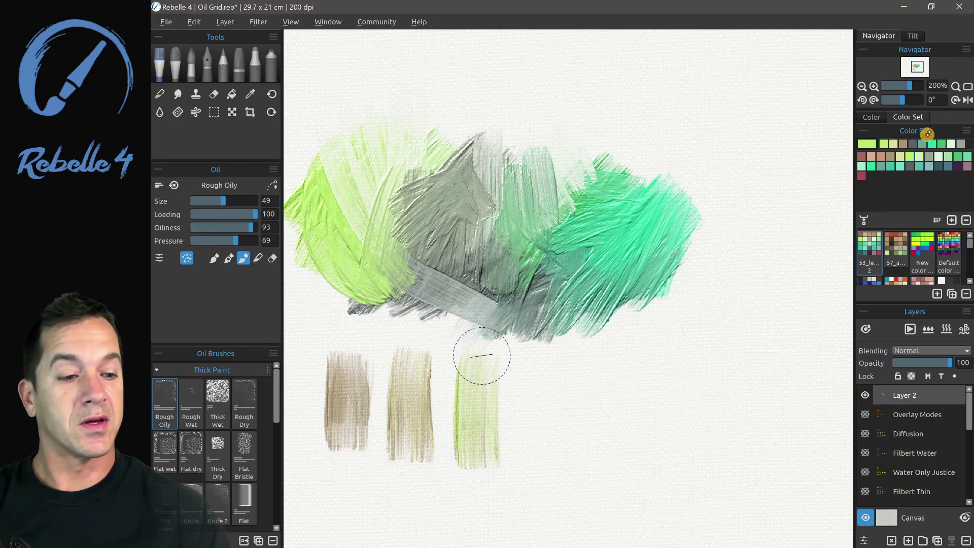
{"action": "left_click", "coordinate": [921, 154]}
{"action": "left_click_drag", "start_coordinate": [540, 361], "coordinate": [535, 461]}
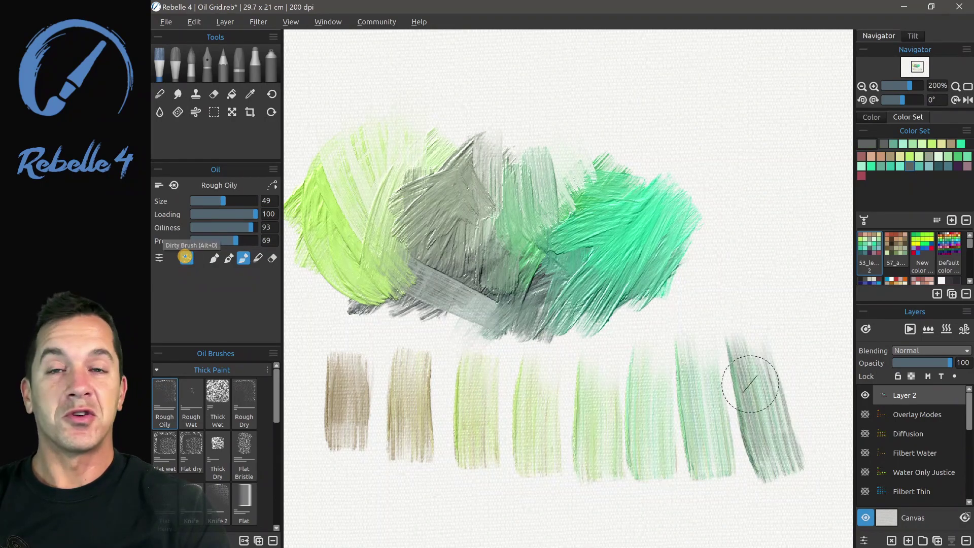
Toggle Dirty Brush again and paint a fan of five grey strokes at the right.
{"action": "left_click", "coordinate": [186, 258]}
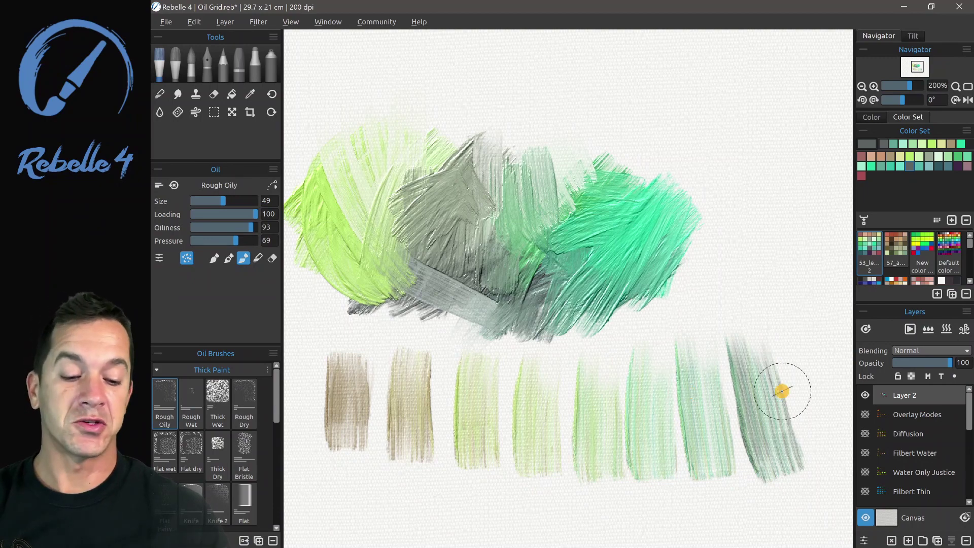
{"action": "left_click_drag", "start_coordinate": [770, 297], "coordinate": [845, 378]}
{"action": "left_click_drag", "start_coordinate": [733, 226], "coordinate": [828, 292]}
{"action": "left_click_drag", "start_coordinate": [718, 170], "coordinate": [840, 203]}
{"action": "left_click_drag", "start_coordinate": [693, 149], "coordinate": [817, 96]}
{"action": "left_click_drag", "start_coordinate": [640, 130], "coordinate": [758, 45]}
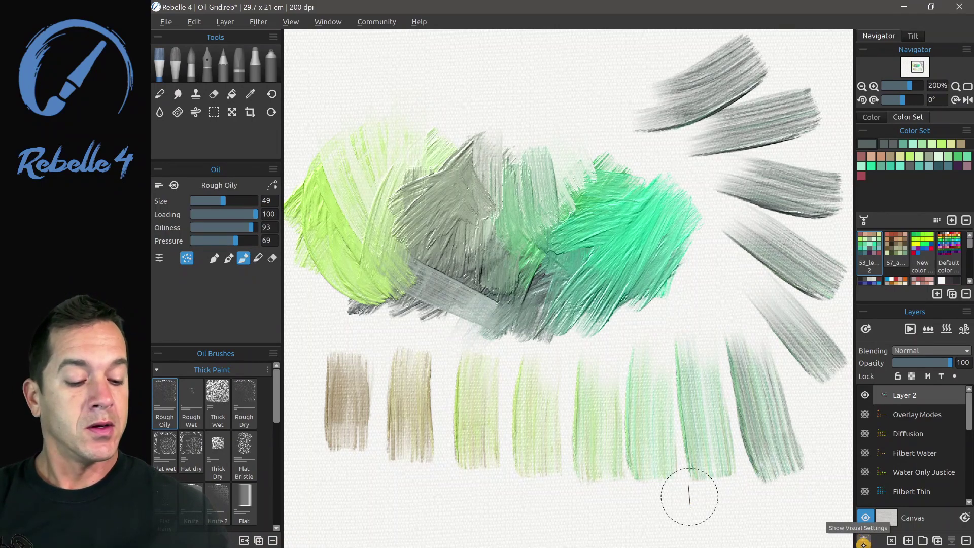
In Visual Settings, drop Impasto Depth to 0 and back to 10, then lower Gloss to 6.
{"action": "left_click", "coordinate": [864, 542]}
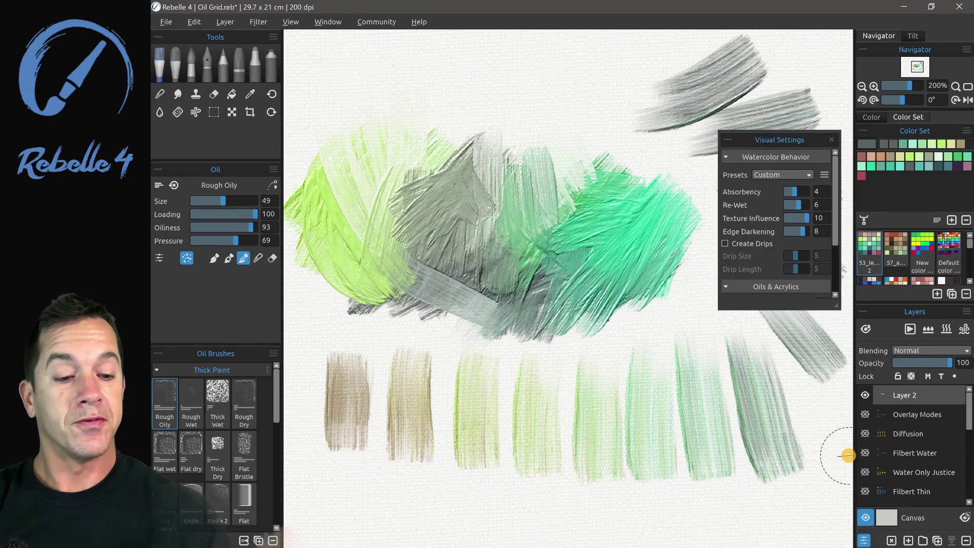
{"action": "left_click", "coordinate": [839, 205]}
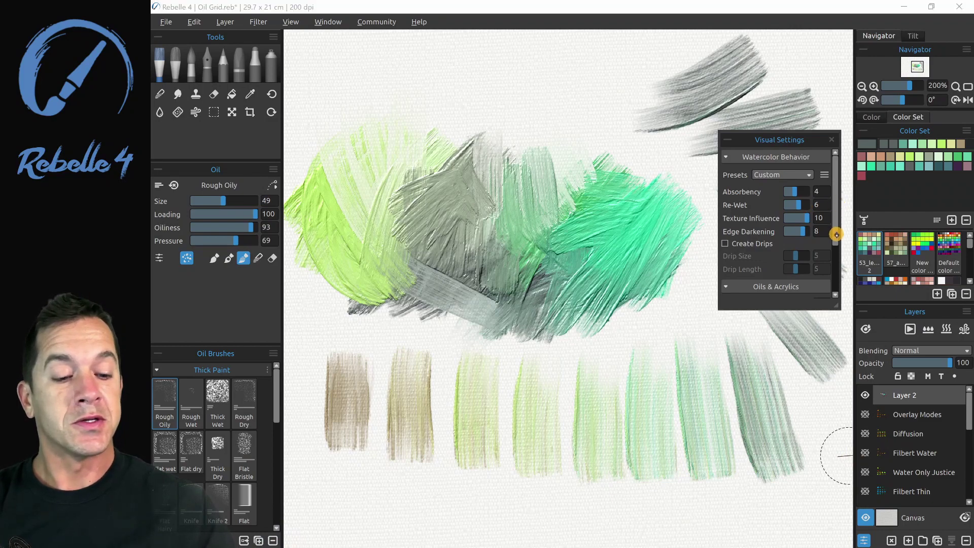
{"action": "left_click_drag", "start_coordinate": [838, 222], "coordinate": [838, 271]}
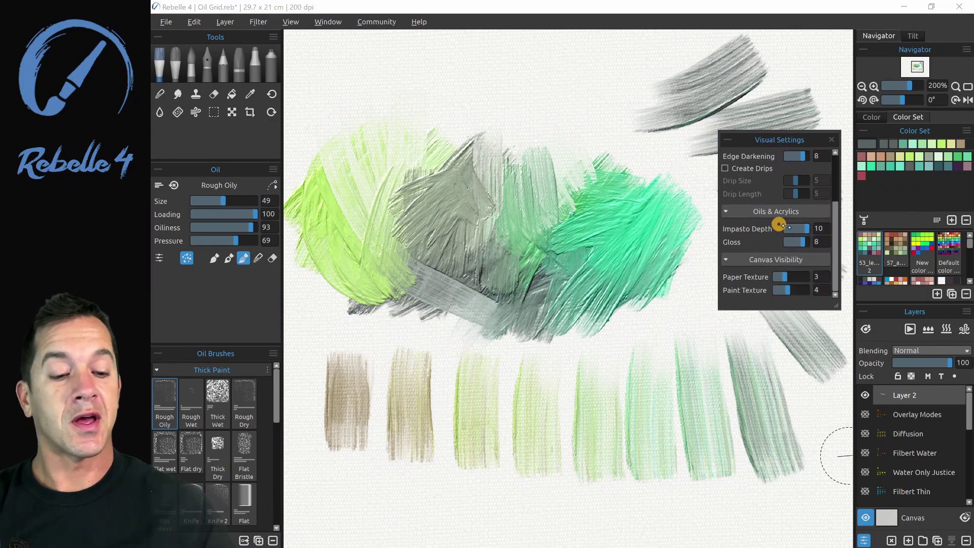
{"action": "left_click_drag", "start_coordinate": [799, 229], "coordinate": [785, 229]}
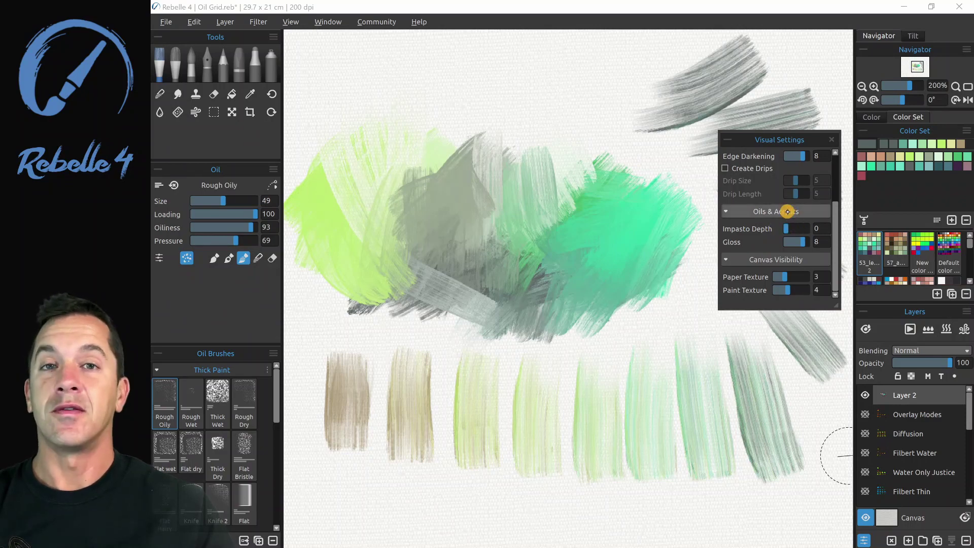
{"action": "left_click_drag", "start_coordinate": [787, 226], "coordinate": [798, 229]}
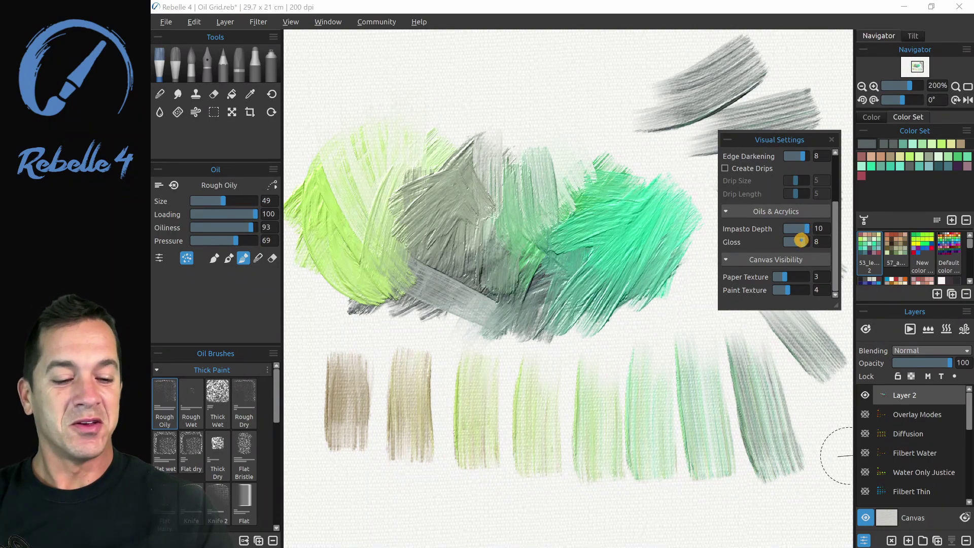
{"action": "mouse_move", "coordinate": [800, 242]}
{"action": "left_mouse_down"}
{"action": "mouse_move", "coordinate": [777, 242]}
{"action": "mouse_move", "coordinate": [772, 254]}
{"action": "mouse_move", "coordinate": [798, 242]}
{"action": "left_mouse_up"}
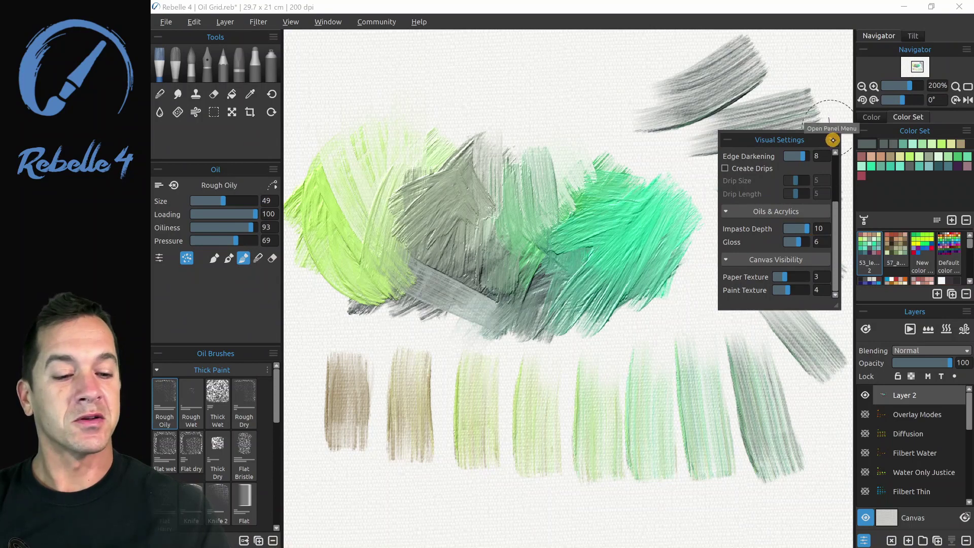
Paint three grey Rough Oily test strokes, raising Max. Loading between each up to 200.
{"action": "left_click", "coordinate": [832, 140]}
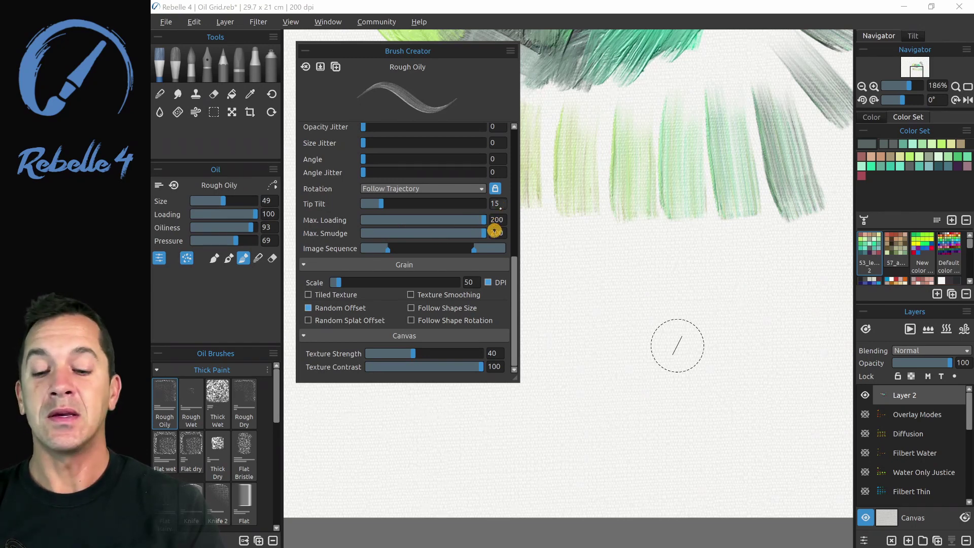
{"action": "left_click_drag", "start_coordinate": [483, 219], "coordinate": [399, 221]}
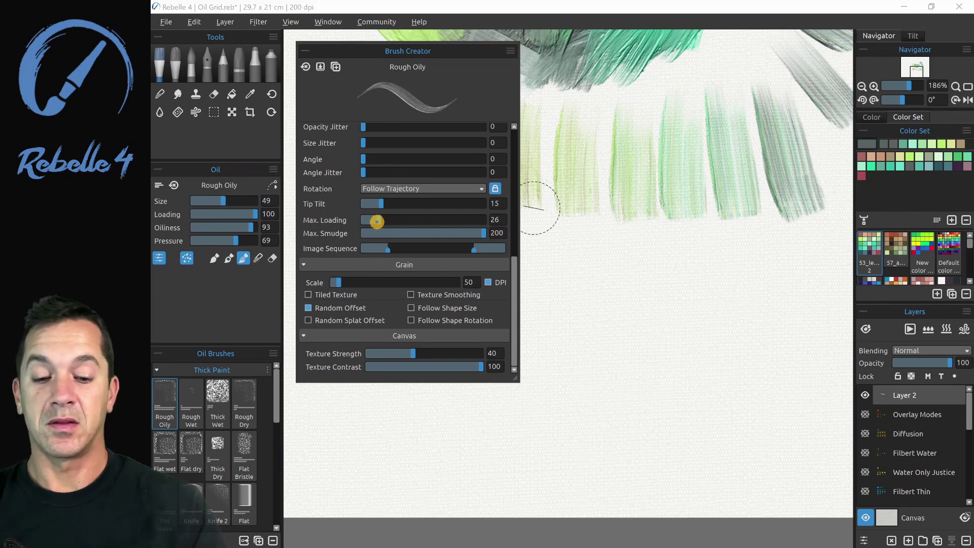
{"action": "left_click_drag", "start_coordinate": [552, 335], "coordinate": [727, 267]}
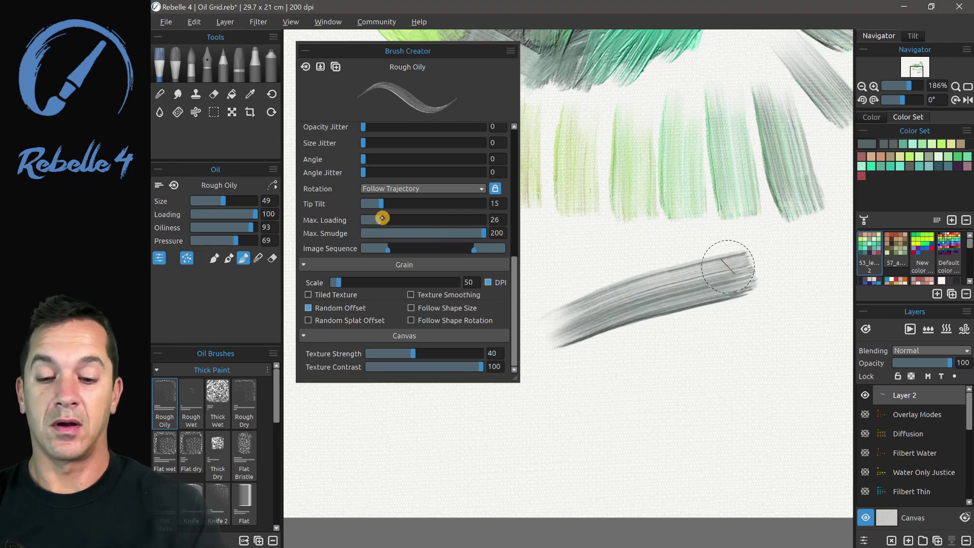
{"action": "left_click_drag", "start_coordinate": [381, 217], "coordinate": [406, 220]}
{"action": "mouse_move", "coordinate": [554, 399]}
{"action": "left_mouse_down"}
{"action": "mouse_move", "coordinate": [559, 389]}
{"action": "mouse_move", "coordinate": [733, 326]}
{"action": "mouse_move", "coordinate": [770, 301]}
{"action": "left_mouse_up"}
{"action": "left_click", "coordinate": [441, 219]}
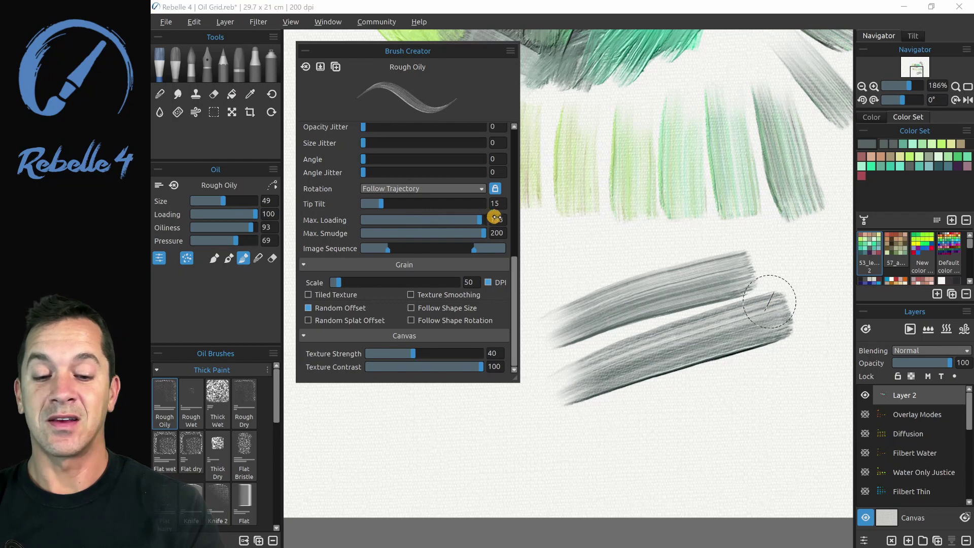
{"action": "left_click_drag", "start_coordinate": [583, 438], "coordinate": [829, 349]}
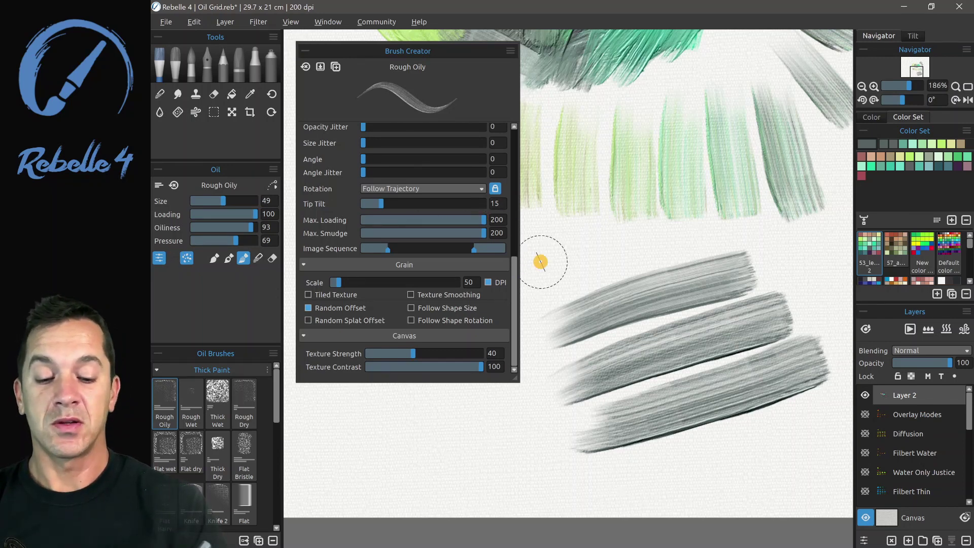
Undo the grey test strokes and zoom to fit the blue Loading/Oiliness/Pressure grid.
{"action": "key", "text": "ctrl+z"}
{"action": "key", "text": "ctrl+z"}
{"action": "key", "text": "ctrl+z"}
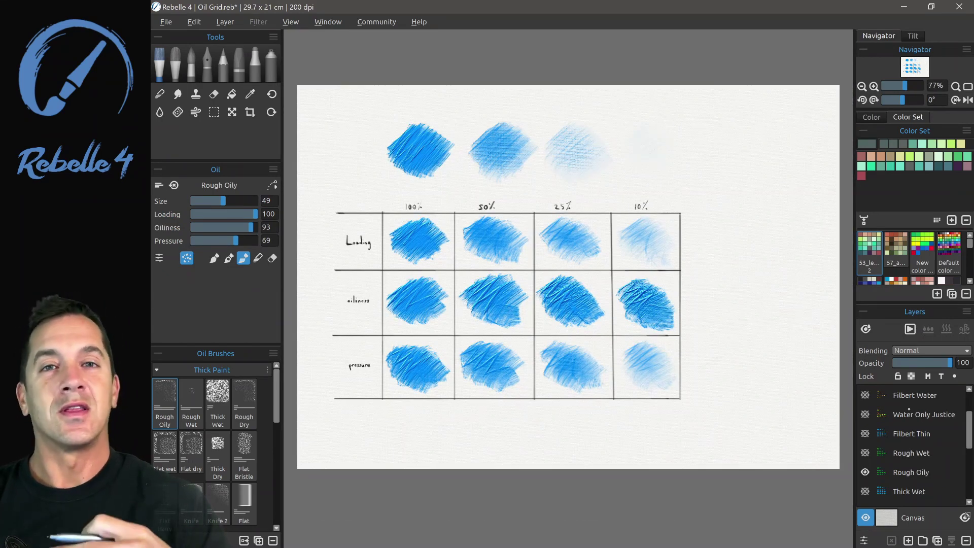
{"action": "left_click_drag", "start_coordinate": [574, 406], "coordinate": [598, 382]}
{"action": "left_click_drag", "start_coordinate": [685, 150], "coordinate": [632, 177]}
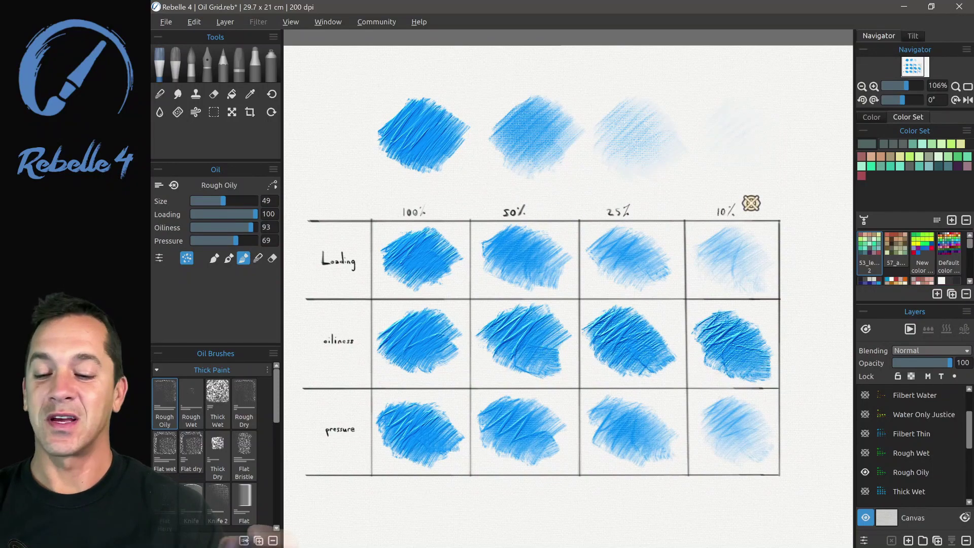
Select the Rough Oily layer, switch to painting mode, and set Loading, Oiliness and Pressure to 100.
{"action": "left_click", "coordinate": [915, 471]}
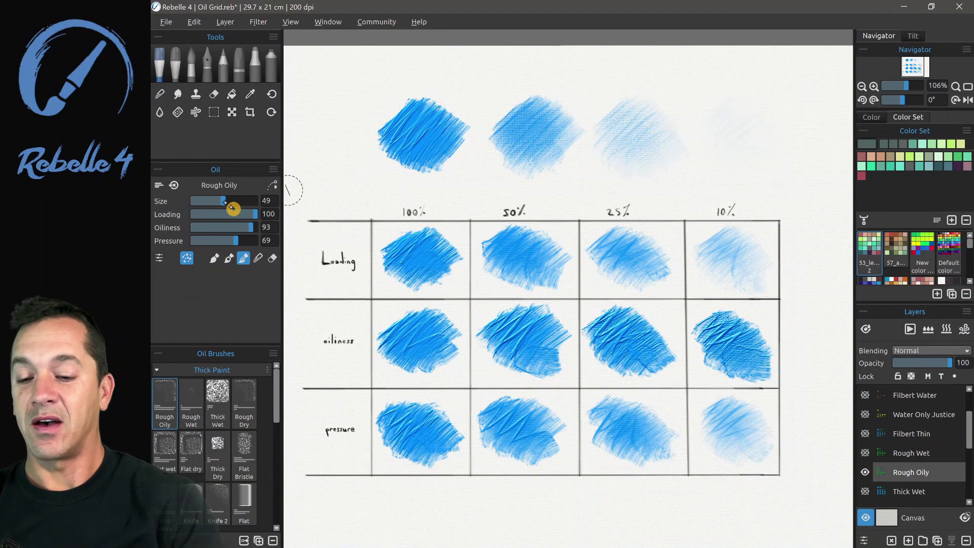
{"action": "left_click_drag", "start_coordinate": [240, 234], "coordinate": [265, 235]}
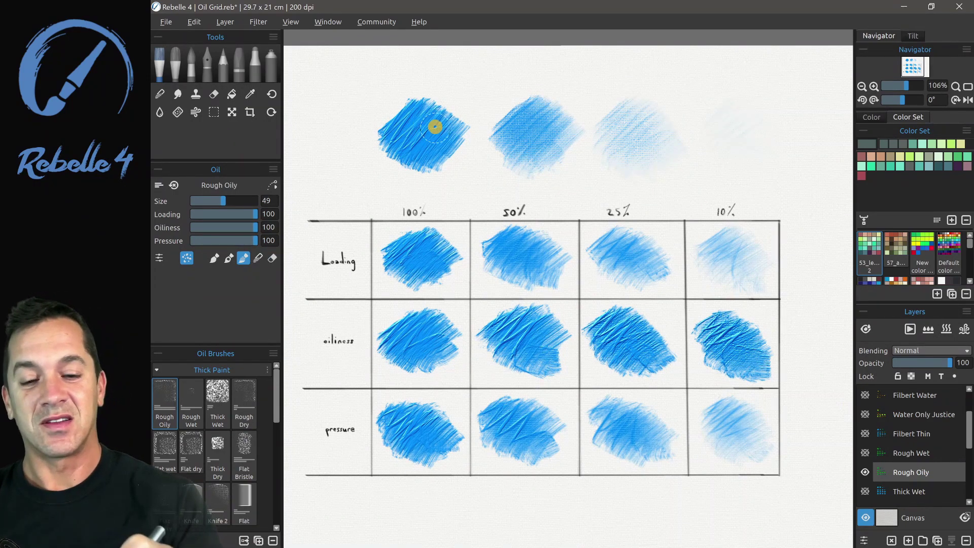
{"action": "key", "text": "b"}
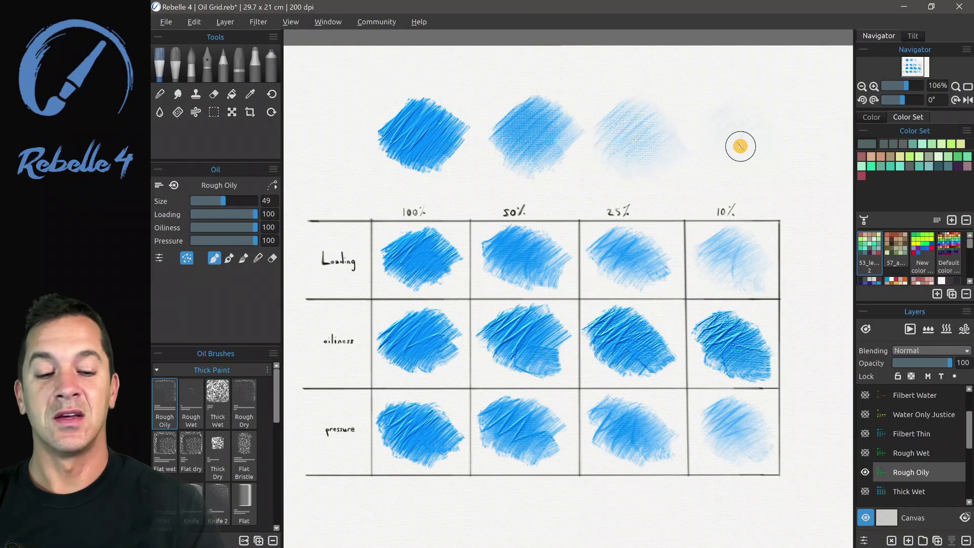
{"action": "left_click_drag", "start_coordinate": [255, 214], "coordinate": [214, 241]}
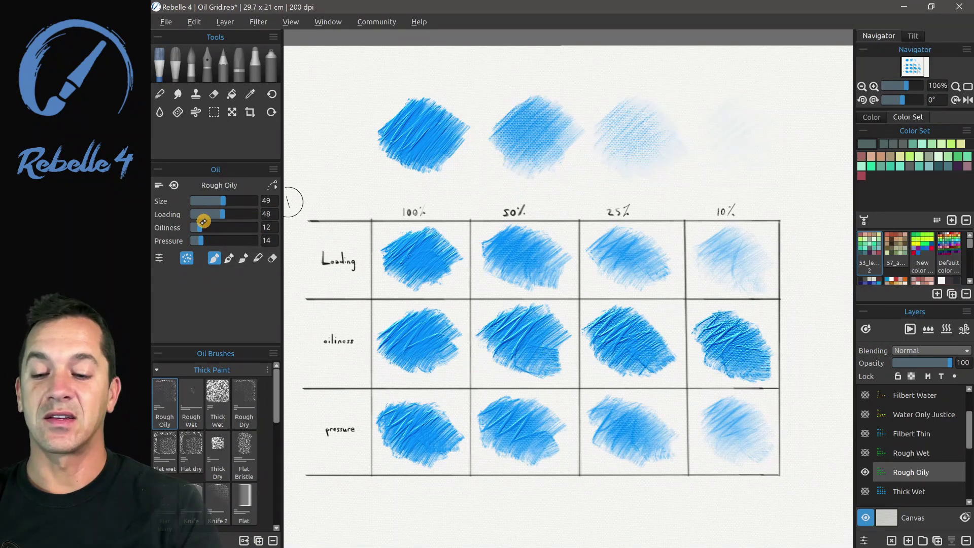
{"action": "left_click_drag", "start_coordinate": [201, 239], "coordinate": [249, 248]}
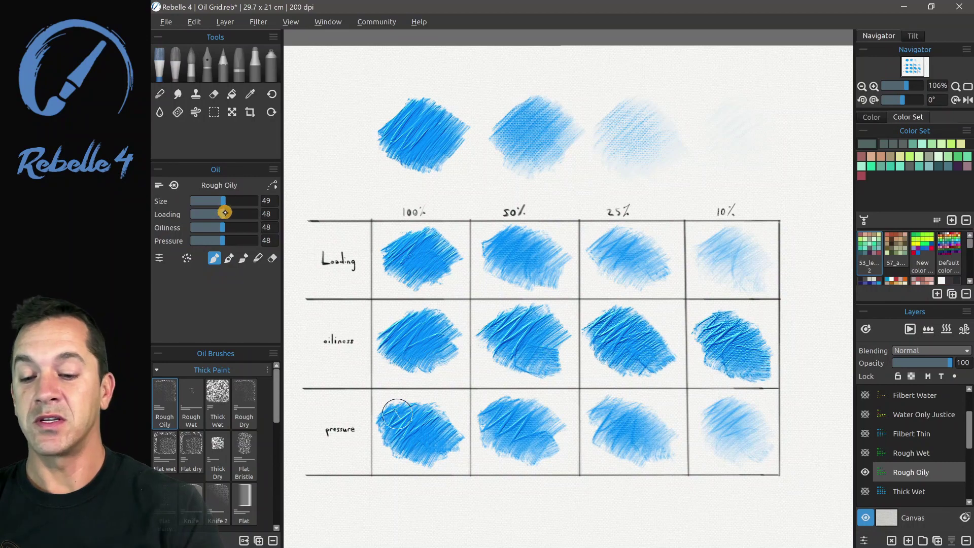
{"action": "left_click_drag", "start_coordinate": [225, 214], "coordinate": [269, 241]}
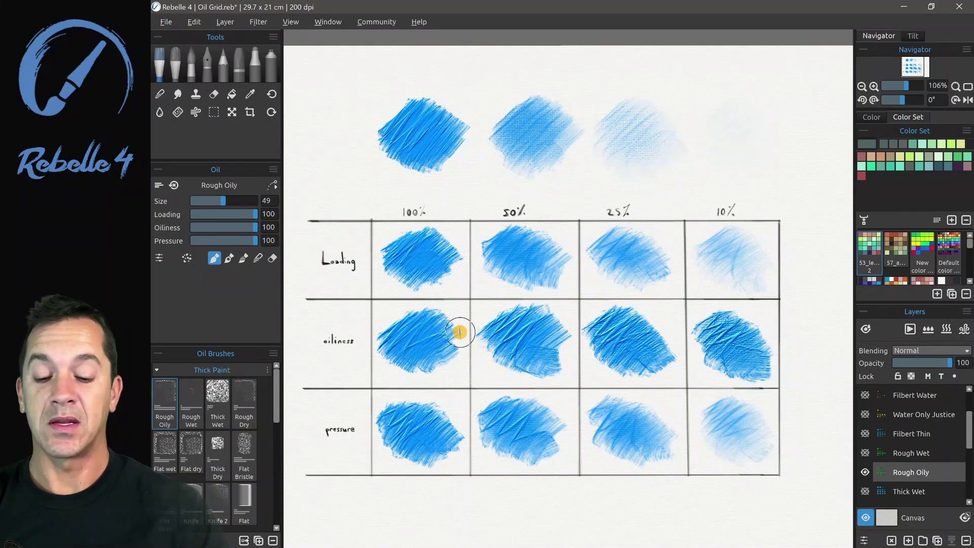
{"action": "scroll", "coordinate": [346, 388], "scroll_direction": "down", "scroll_amount": 2}
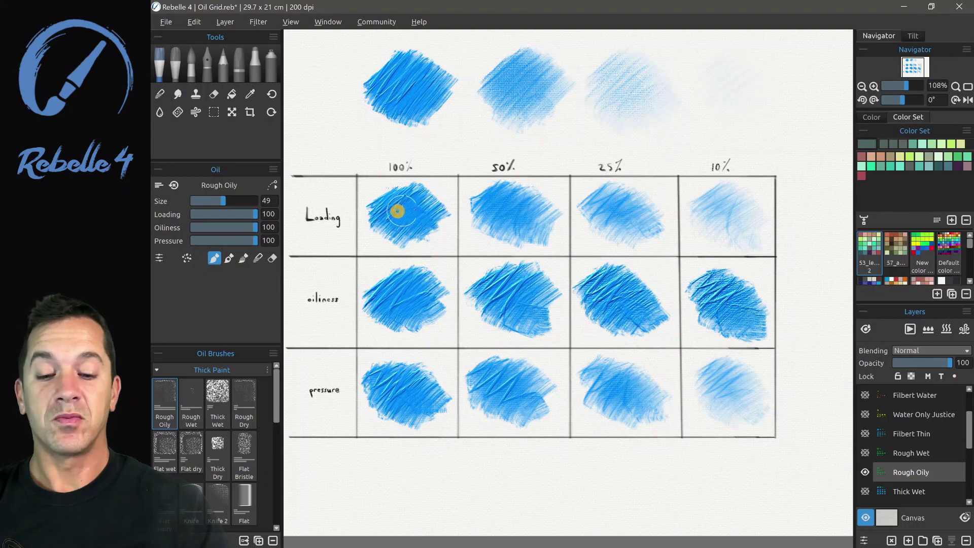
{"action": "scroll", "coordinate": [500, 206], "scroll_direction": "up", "scroll_amount": 3}
{"action": "scroll", "coordinate": [504, 304], "scroll_direction": "up", "scroll_amount": 2}
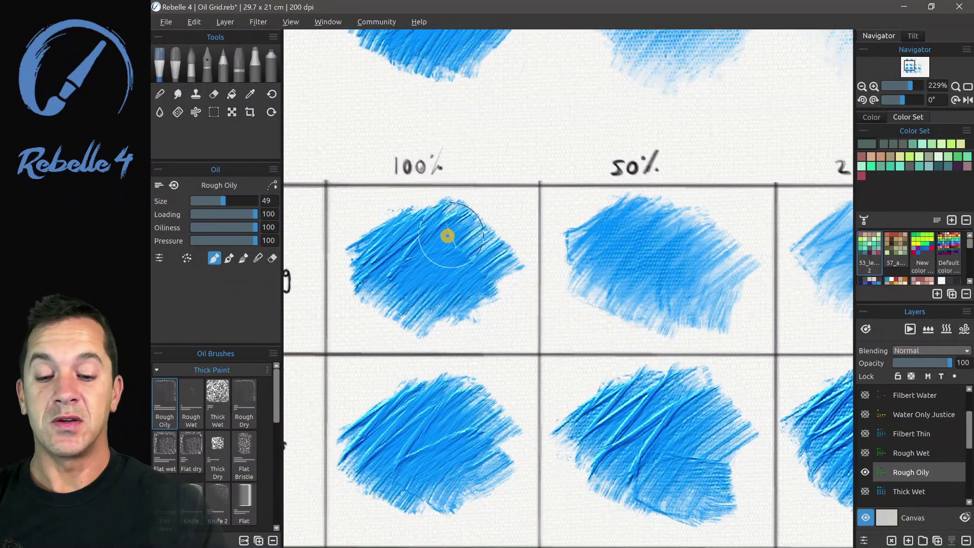
{"action": "scroll", "coordinate": [611, 396], "scroll_direction": "down", "scroll_amount": 1}
{"action": "scroll", "coordinate": [544, 380], "scroll_direction": "right", "scroll_amount": 3}
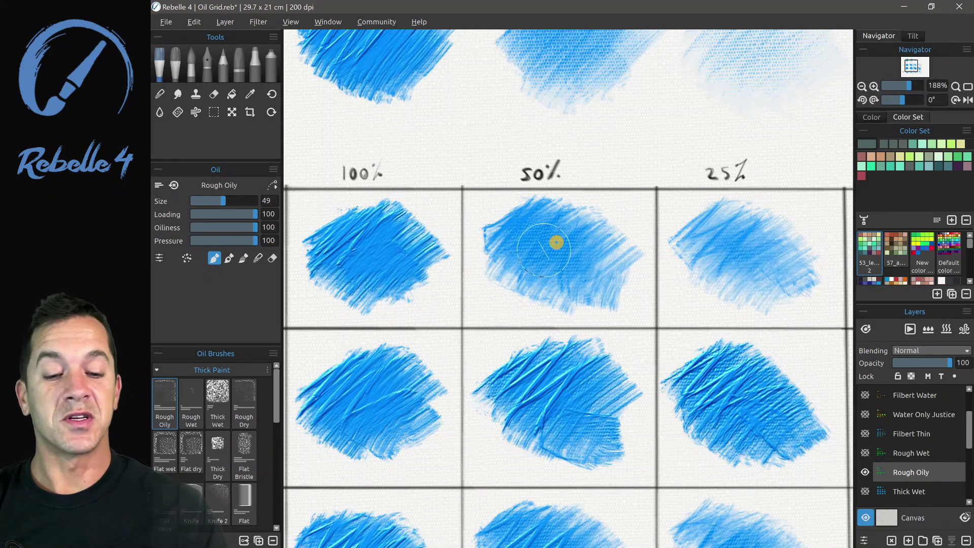
{"action": "scroll", "coordinate": [576, 249], "scroll_direction": "down", "scroll_amount": 3}
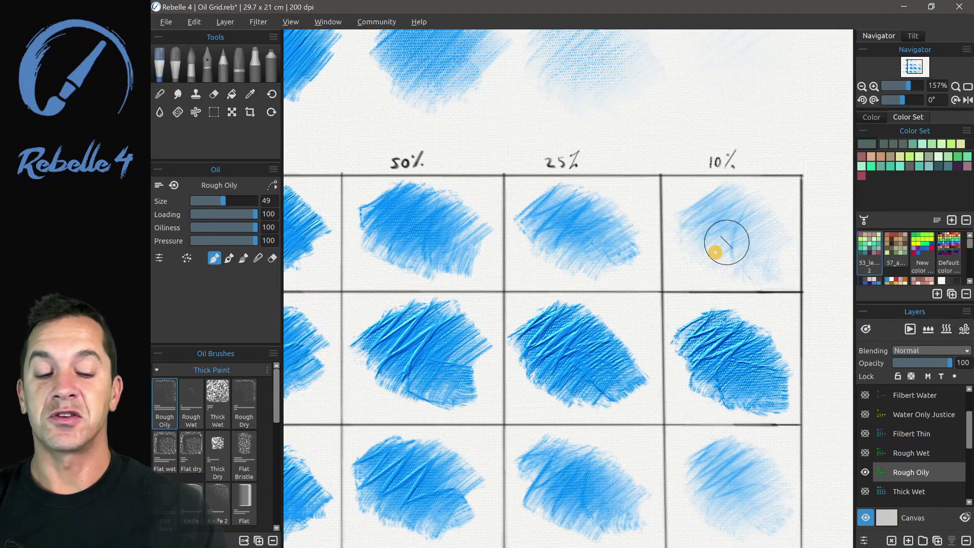
{"action": "scroll", "coordinate": [715, 208], "scroll_direction": "down", "scroll_amount": 2}
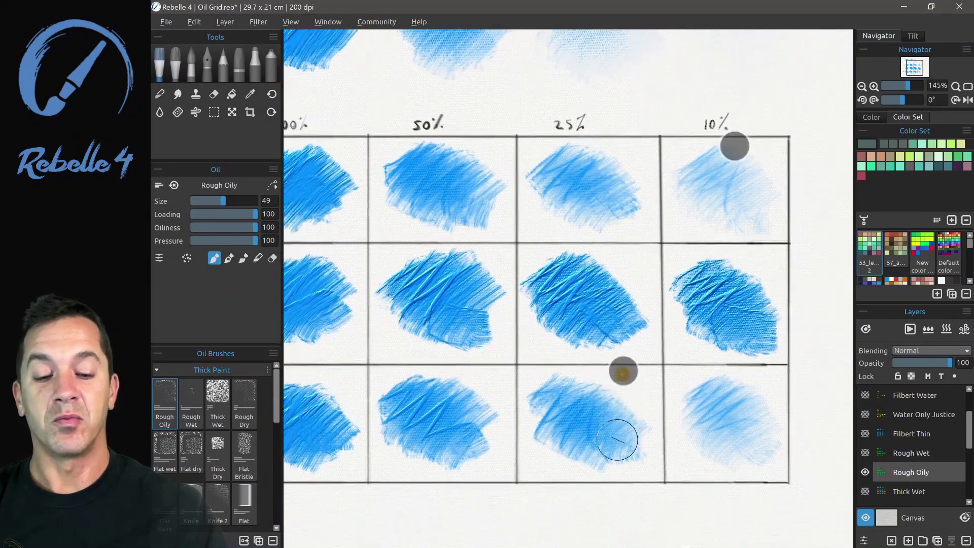
{"action": "scroll", "coordinate": [642, 386], "scroll_direction": "up", "scroll_amount": 2}
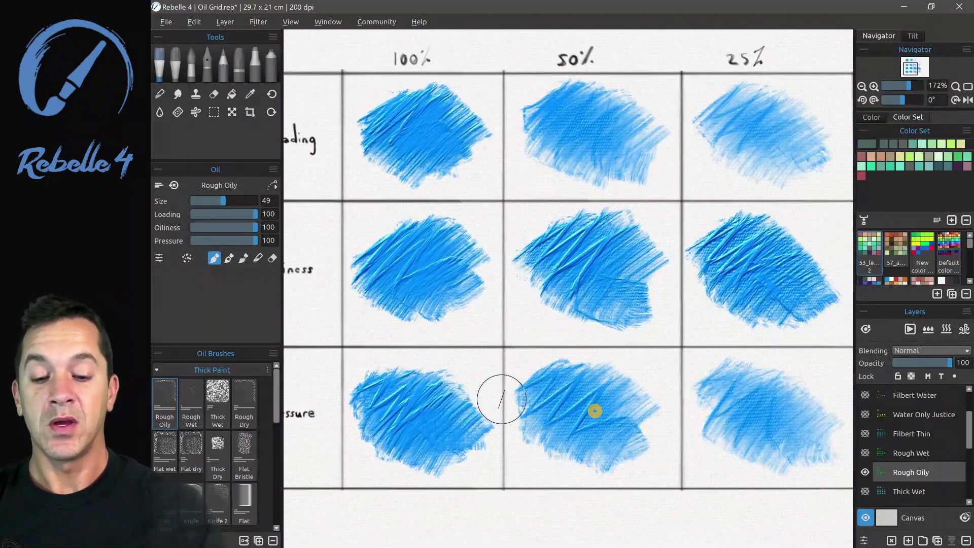
{"action": "scroll", "coordinate": [502, 399], "scroll_direction": "up", "scroll_amount": 4}
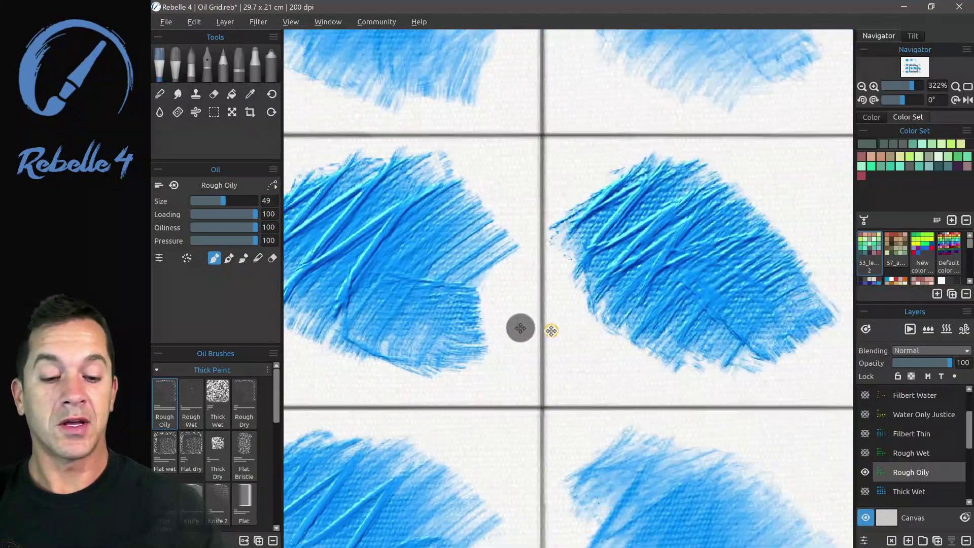
{"action": "mouse_move", "coordinate": [552, 331]}
{"action": "left_mouse_down"}
{"action": "mouse_move", "coordinate": [283, 292]}
{"action": "mouse_move", "coordinate": [505, 326]}
{"action": "mouse_move", "coordinate": [490, 331]}
{"action": "left_mouse_up"}
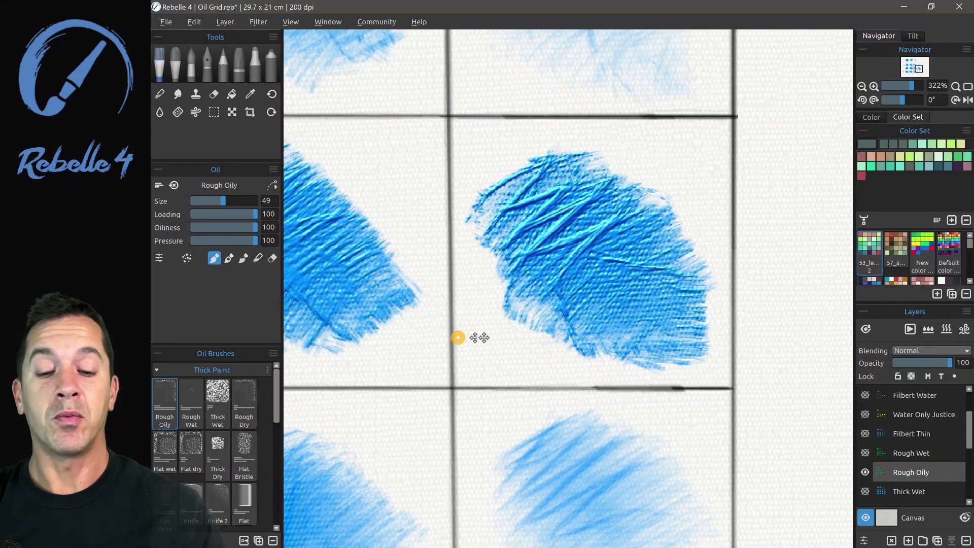
{"action": "mouse_move", "coordinate": [500, 337]}
{"action": "left_mouse_down"}
{"action": "mouse_move", "coordinate": [684, 337]}
{"action": "mouse_move", "coordinate": [492, 357]}
{"action": "left_mouse_up"}
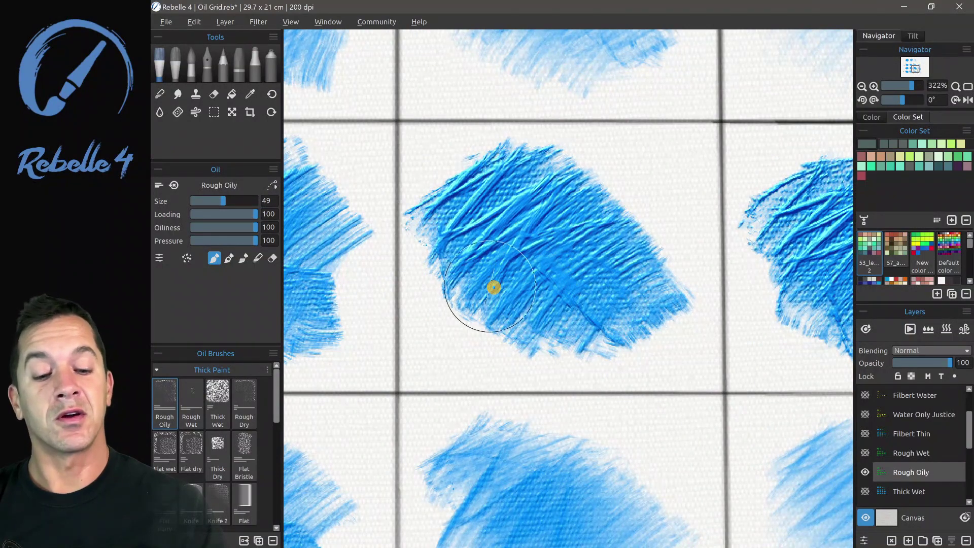
{"action": "left_click_drag", "start_coordinate": [441, 348], "coordinate": [697, 349]}
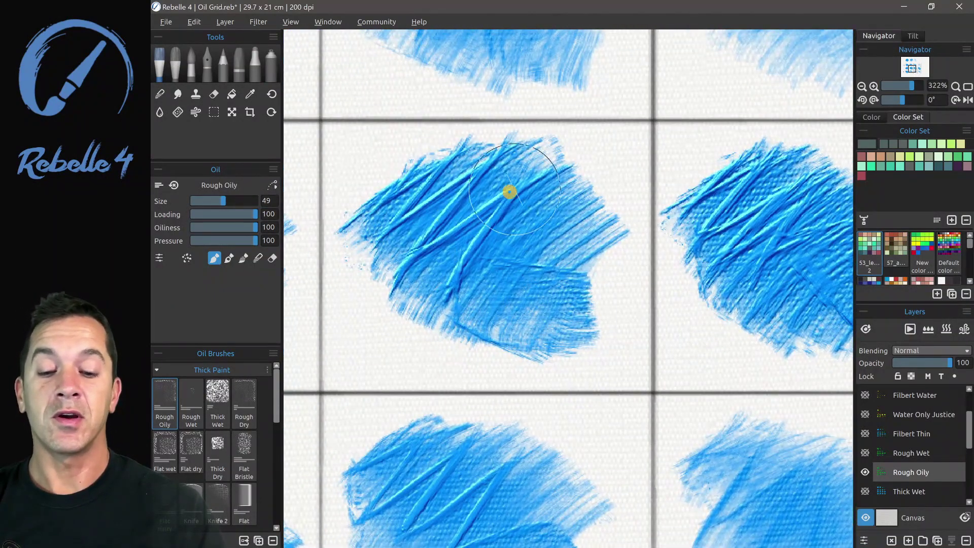
{"action": "left_click_drag", "start_coordinate": [447, 355], "coordinate": [693, 394]}
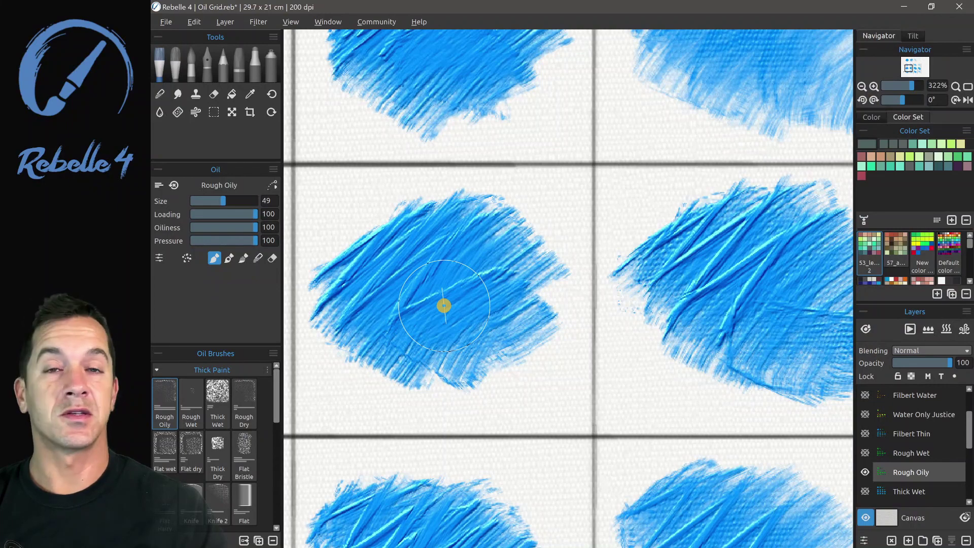
{"action": "scroll", "coordinate": [634, 254], "scroll_direction": "down", "scroll_amount": 3}
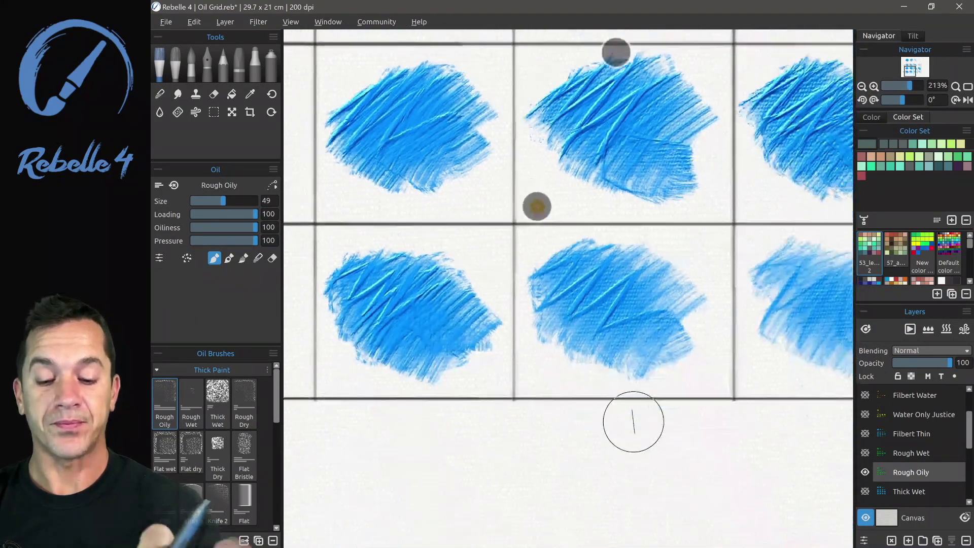
{"action": "scroll", "coordinate": [553, 320], "scroll_direction": "up", "scroll_amount": 4}
Pan across neighbouring swatches, then straighten the canvas to 0° and zoom out to fit the grid.
{"action": "left_click_drag", "start_coordinate": [572, 211], "coordinate": [628, 226]}
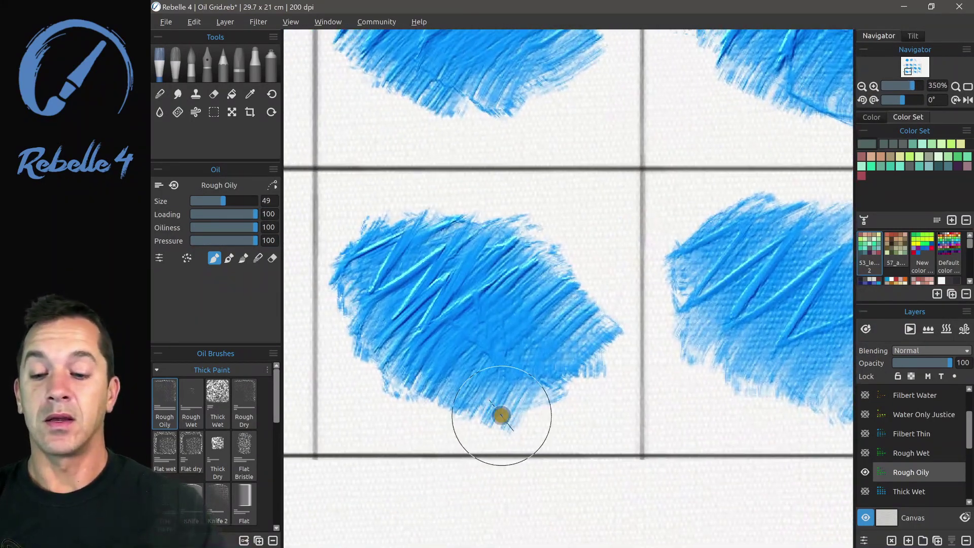
{"action": "mouse_move", "coordinate": [501, 416]}
{"action": "left_mouse_down"}
{"action": "mouse_move", "coordinate": [755, 405]}
{"action": "mouse_move", "coordinate": [504, 435]}
{"action": "left_mouse_up"}
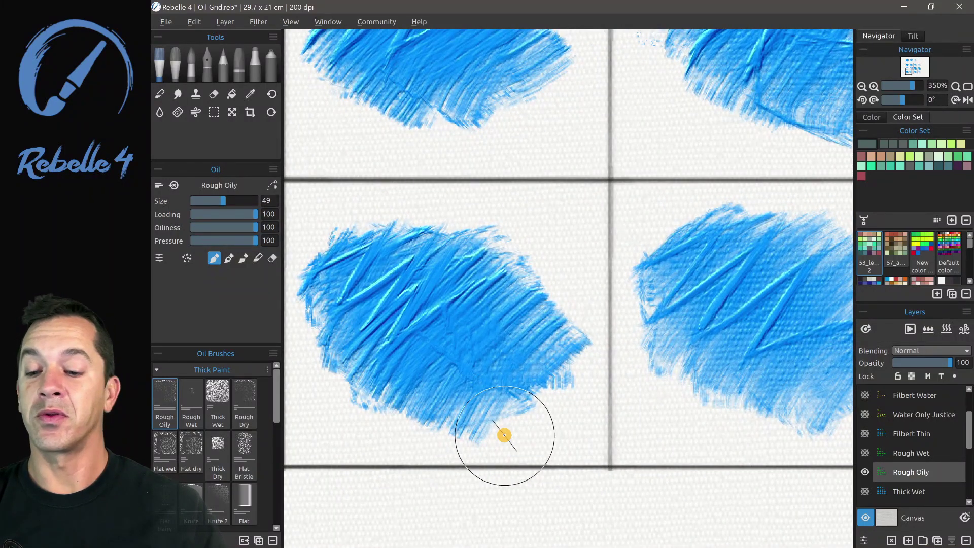
{"action": "left_click_drag", "start_coordinate": [712, 428], "coordinate": [724, 402]}
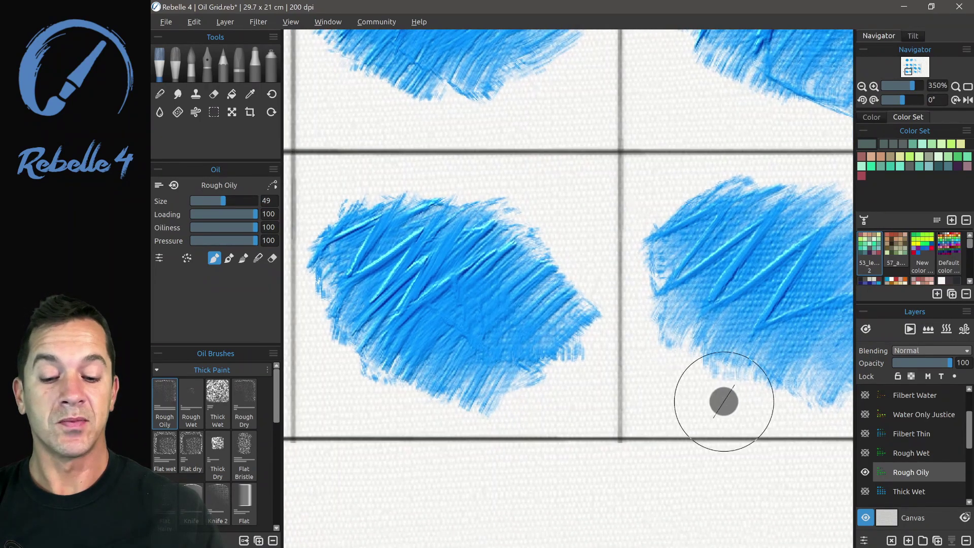
{"action": "left_click_drag", "start_coordinate": [388, 398], "coordinate": [452, 402]}
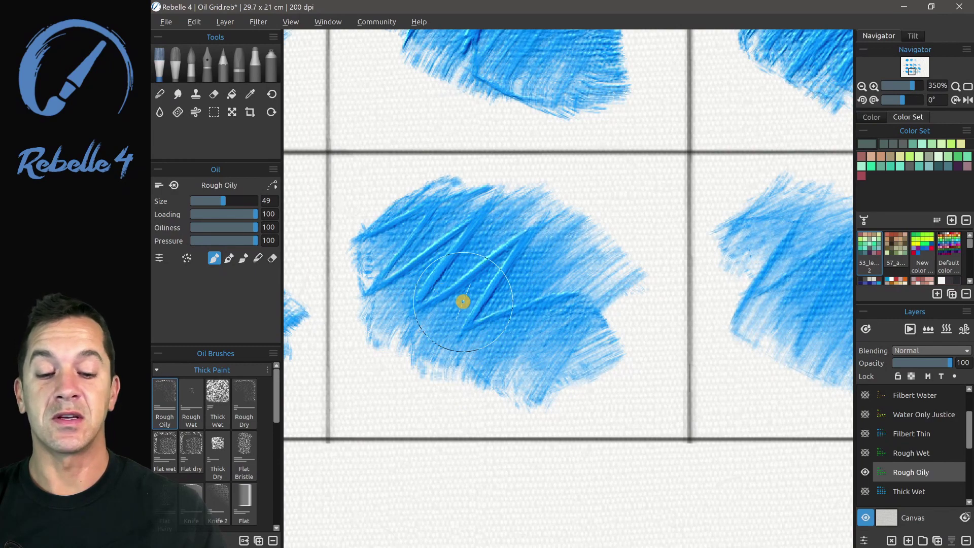
{"action": "left_click_drag", "start_coordinate": [606, 390], "coordinate": [394, 392]}
{"action": "left_click_drag", "start_coordinate": [690, 388], "coordinate": [353, 388]}
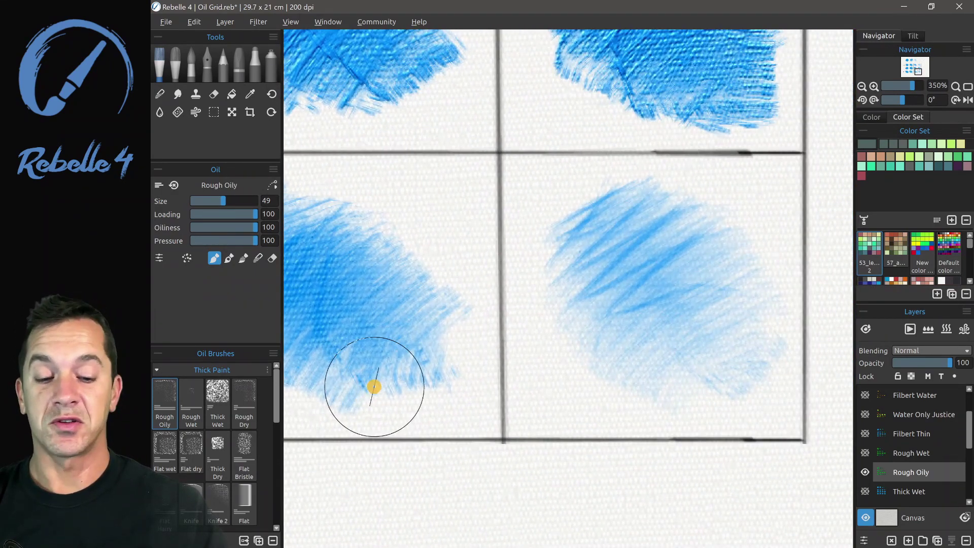
{"action": "scroll", "coordinate": [374, 387], "scroll_direction": "down", "scroll_amount": 6}
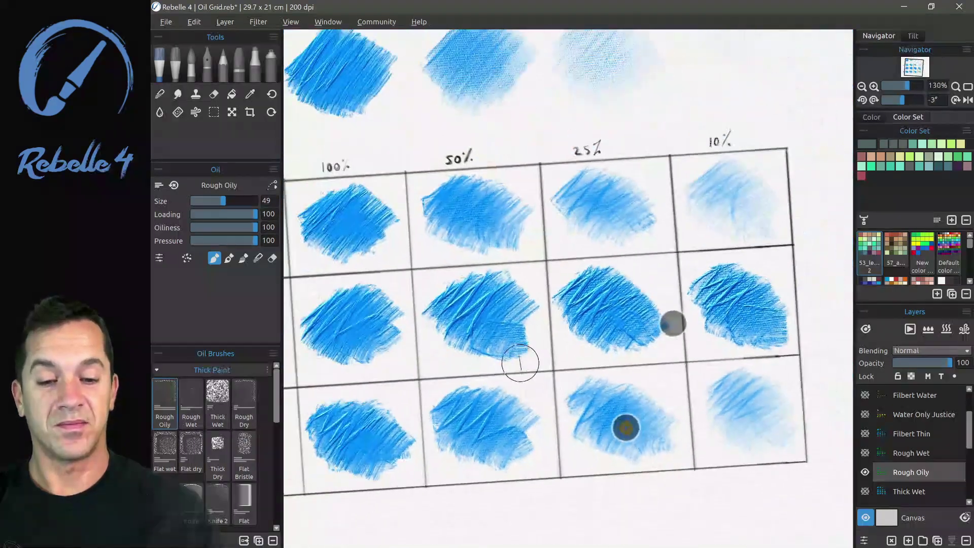
{"action": "left_click_drag", "start_coordinate": [521, 363], "coordinate": [567, 391]}
{"action": "left_click_drag", "start_coordinate": [726, 195], "coordinate": [742, 175]}
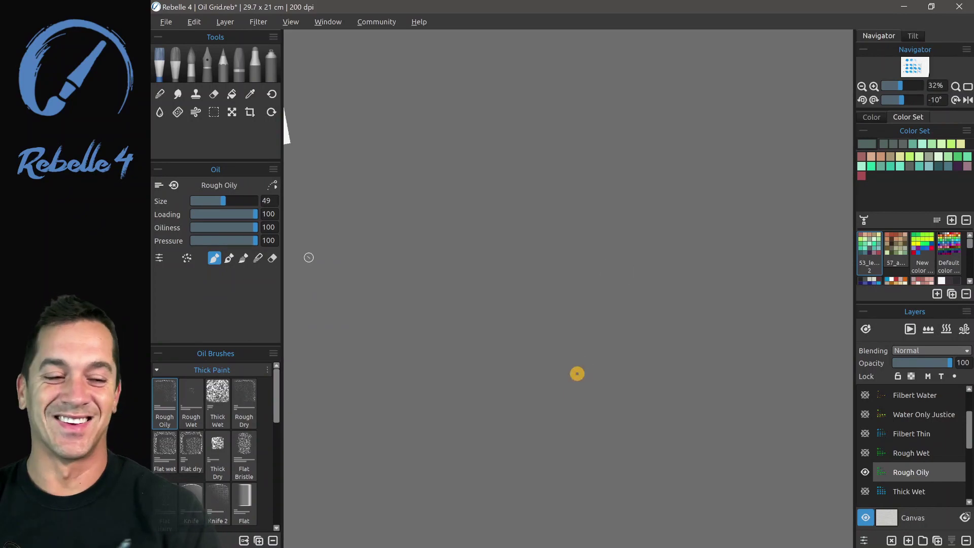
{"action": "left_click", "coordinate": [968, 87]}
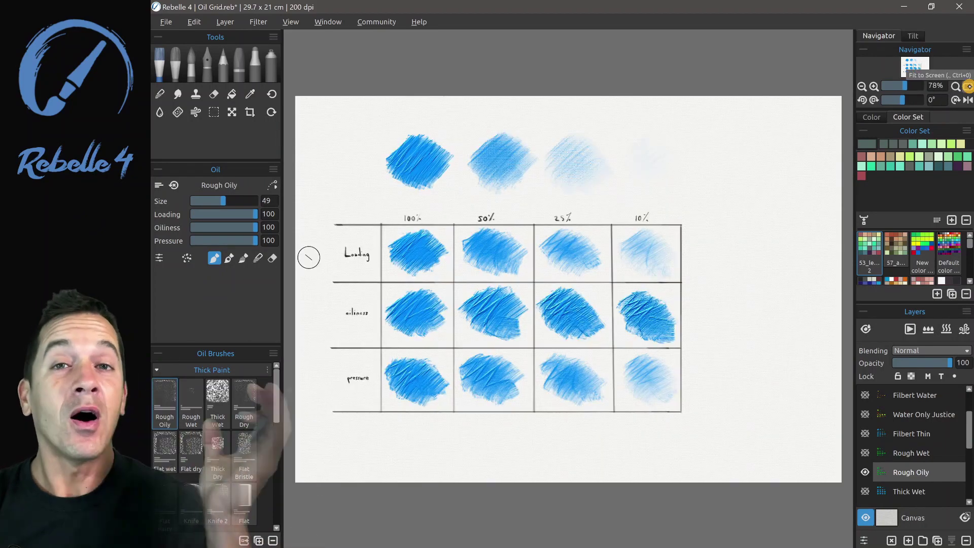
{"action": "scroll", "coordinate": [633, 310], "scroll_direction": "up", "scroll_amount": 5}
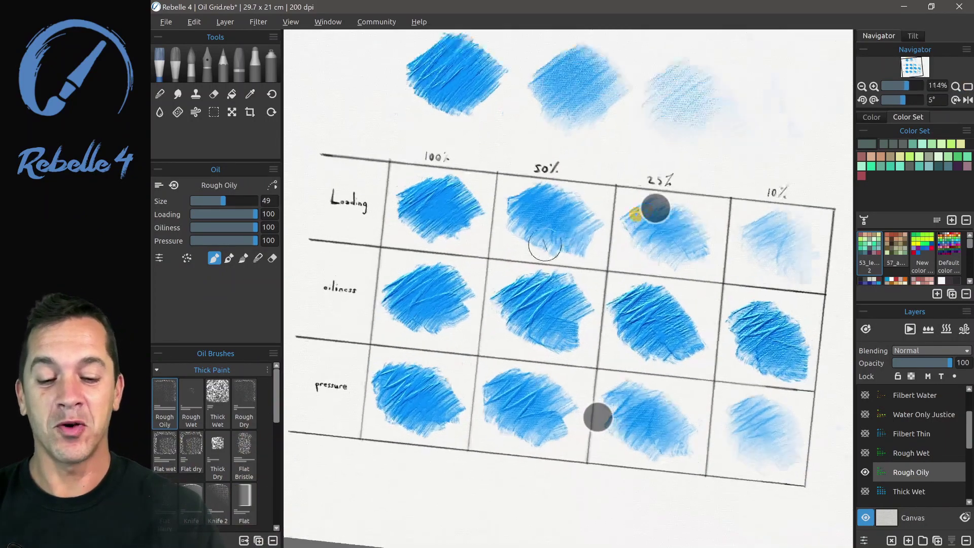
{"action": "scroll", "coordinate": [598, 318], "scroll_direction": "down", "scroll_amount": 1}
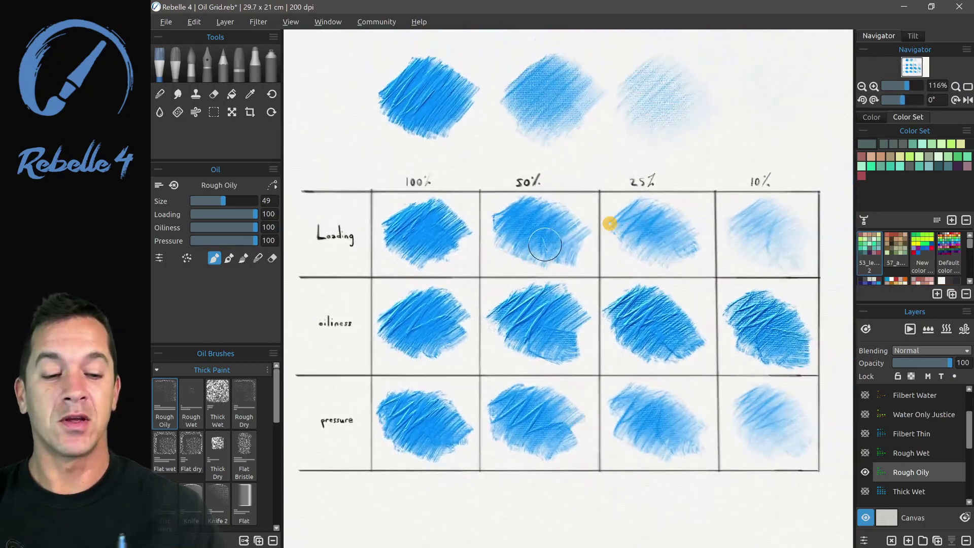
{"action": "scroll", "coordinate": [610, 224], "scroll_direction": "down", "scroll_amount": 5}
{"action": "scroll", "coordinate": [700, 304], "scroll_direction": "up", "scroll_amount": 3}
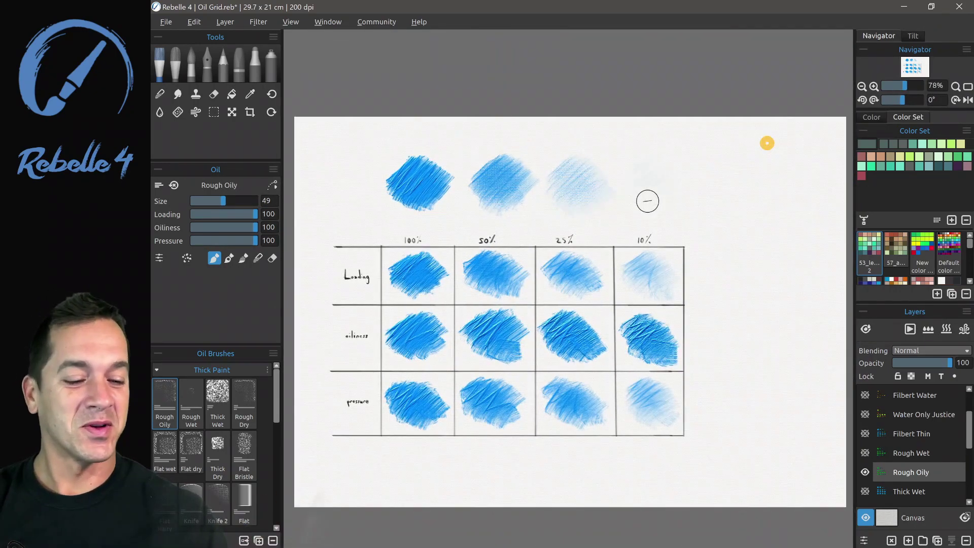
{"action": "scroll", "coordinate": [648, 201], "scroll_direction": "up", "scroll_amount": 2}
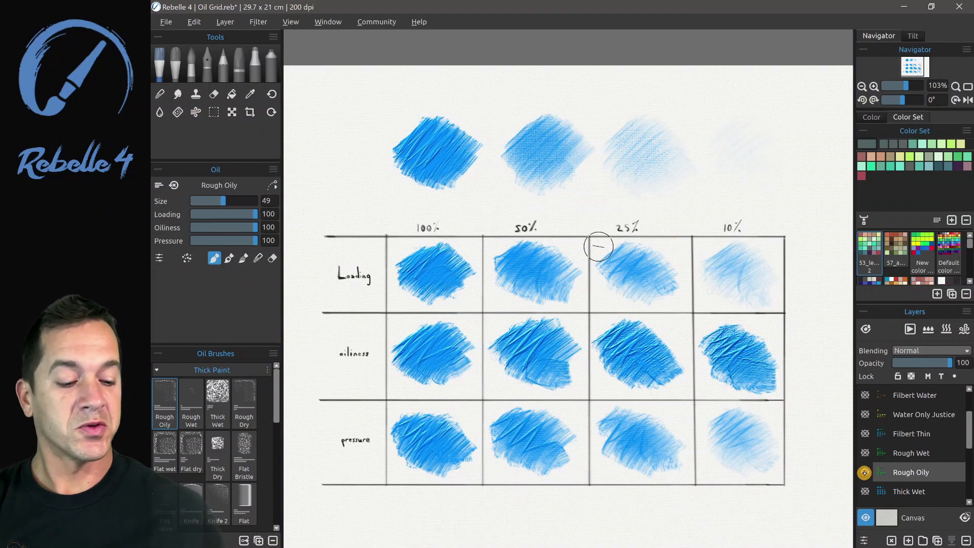
Swap the visible layer from Rough Oily to Rough Wet and scroll the Oil Brushes list toward Thin Paint.
{"action": "left_click", "coordinate": [865, 454]}
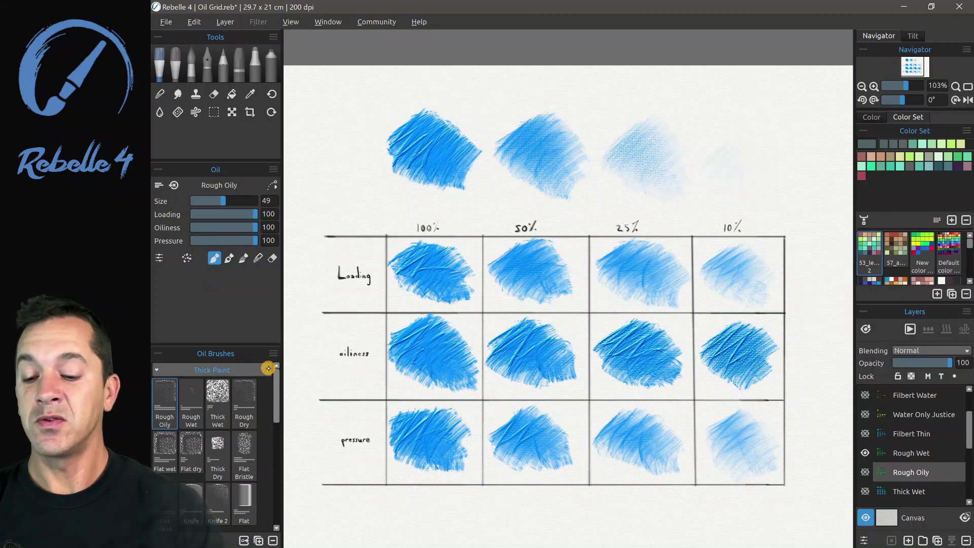
{"action": "scroll", "coordinate": [243, 406], "scroll_direction": "down", "scroll_amount": 4}
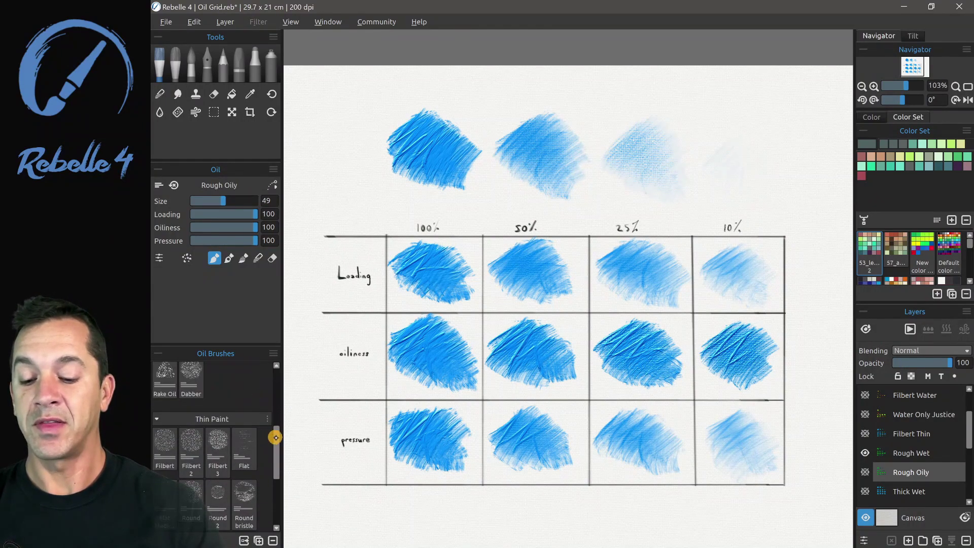
{"action": "scroll", "coordinate": [239, 426], "scroll_direction": "down", "scroll_amount": 2}
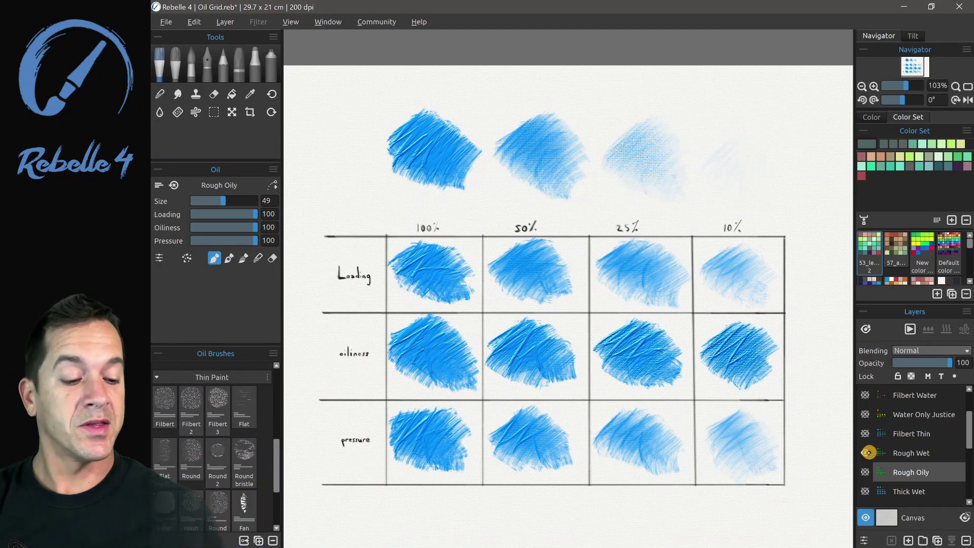
Show Filbert Thin, hide Rough Wet, and make Filbert Thin the active layer.
{"action": "left_click", "coordinate": [867, 434]}
{"action": "left_click", "coordinate": [864, 451]}
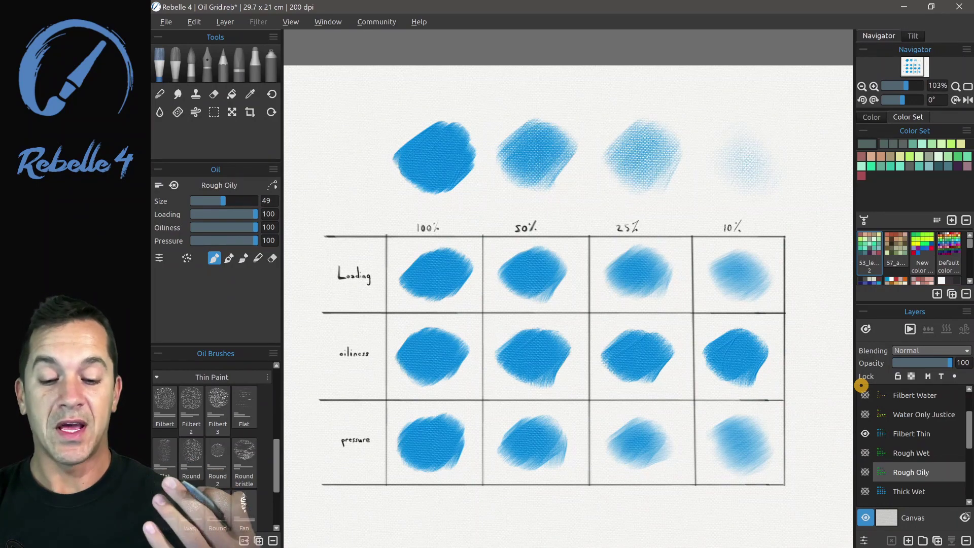
{"action": "scroll", "coordinate": [598, 420], "scroll_direction": "up", "scroll_amount": 1}
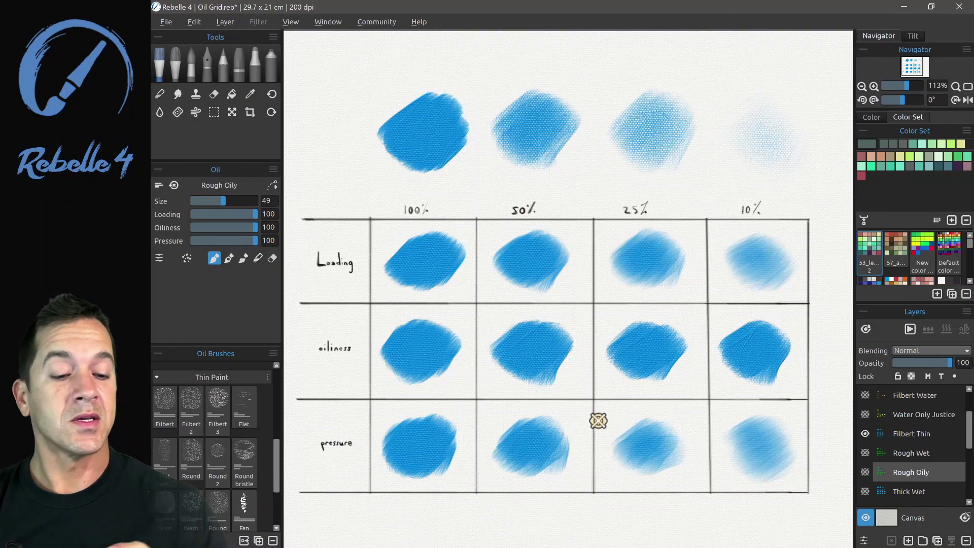
{"action": "left_click", "coordinate": [598, 420], "text": "ctrl+alt"}
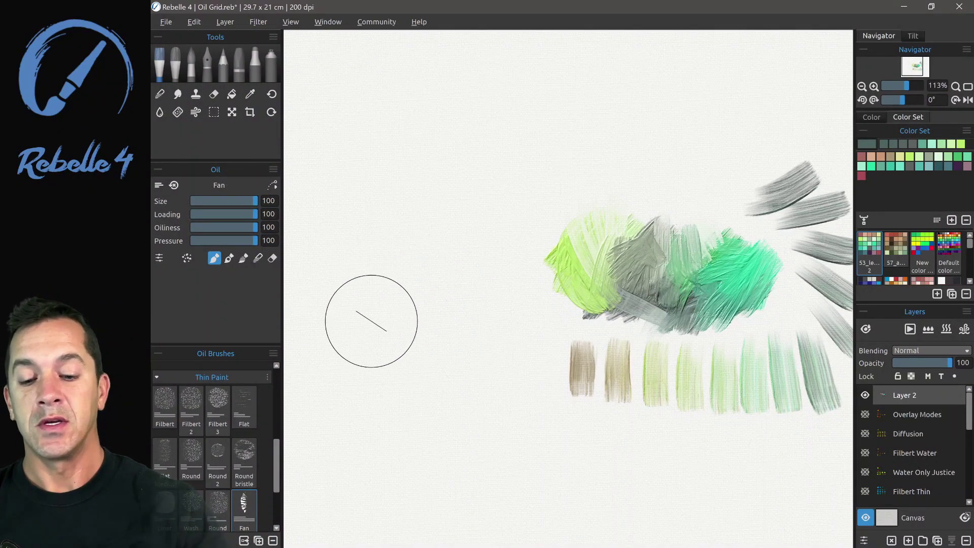
Paint a large dark teal Fan-brush spiral on Layer 2 and brush mint green into its inner area.
{"action": "mouse_move", "coordinate": [383, 312]}
{"action": "left_mouse_down"}
{"action": "mouse_move", "coordinate": [392, 267]}
{"action": "mouse_move", "coordinate": [450, 216]}
{"action": "mouse_move", "coordinate": [515, 196]}
{"action": "mouse_move", "coordinate": [594, 202]}
{"action": "left_mouse_up"}
{"action": "mouse_move", "coordinate": [417, 363]}
{"action": "left_mouse_down"}
{"action": "mouse_move", "coordinate": [436, 356]}
{"action": "mouse_move", "coordinate": [455, 319]}
{"action": "mouse_move", "coordinate": [492, 298]}
{"action": "mouse_move", "coordinate": [517, 289]}
{"action": "mouse_move", "coordinate": [587, 282]}
{"action": "left_mouse_up"}
{"action": "mouse_move", "coordinate": [481, 406]}
{"action": "left_mouse_down"}
{"action": "mouse_move", "coordinate": [546, 423]}
{"action": "mouse_move", "coordinate": [590, 405]}
{"action": "mouse_move", "coordinate": [642, 351]}
{"action": "mouse_move", "coordinate": [643, 290]}
{"action": "mouse_move", "coordinate": [630, 264]}
{"action": "mouse_move", "coordinate": [572, 238]}
{"action": "mouse_move", "coordinate": [537, 233]}
{"action": "mouse_move", "coordinate": [434, 281]}
{"action": "mouse_move", "coordinate": [395, 352]}
{"action": "mouse_move", "coordinate": [397, 391]}
{"action": "mouse_move", "coordinate": [454, 449]}
{"action": "mouse_move", "coordinate": [502, 461]}
{"action": "mouse_move", "coordinate": [588, 423]}
{"action": "left_mouse_up"}
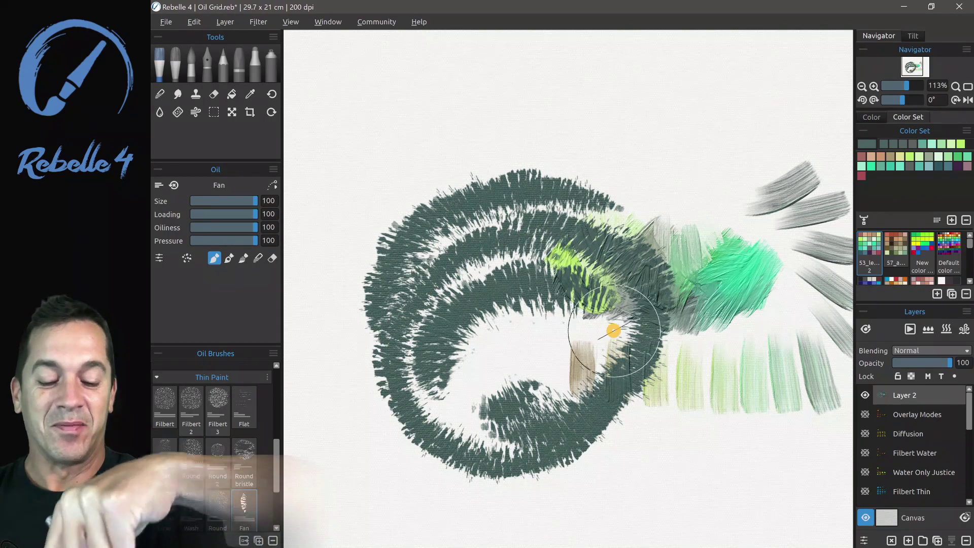
{"action": "mouse_move", "coordinate": [614, 330]}
{"action": "left_mouse_down"}
{"action": "mouse_move", "coordinate": [467, 327]}
{"action": "mouse_move", "coordinate": [475, 386]}
{"action": "mouse_move", "coordinate": [517, 404]}
{"action": "mouse_move", "coordinate": [464, 371]}
{"action": "mouse_move", "coordinate": [454, 385]}
{"action": "mouse_move", "coordinate": [523, 401]}
{"action": "mouse_move", "coordinate": [477, 346]}
{"action": "mouse_move", "coordinate": [564, 296]}
{"action": "mouse_move", "coordinate": [486, 365]}
{"action": "mouse_move", "coordinate": [525, 302]}
{"action": "mouse_move", "coordinate": [542, 315]}
{"action": "mouse_move", "coordinate": [545, 300]}
{"action": "mouse_move", "coordinate": [515, 311]}
{"action": "mouse_move", "coordinate": [609, 335]}
{"action": "mouse_move", "coordinate": [582, 316]}
{"action": "mouse_move", "coordinate": [597, 301]}
{"action": "mouse_move", "coordinate": [573, 294]}
{"action": "mouse_move", "coordinate": [544, 314]}
{"action": "mouse_move", "coordinate": [524, 310]}
{"action": "mouse_move", "coordinate": [520, 271]}
{"action": "mouse_move", "coordinate": [486, 279]}
{"action": "mouse_move", "coordinate": [485, 253]}
{"action": "left_mouse_up"}
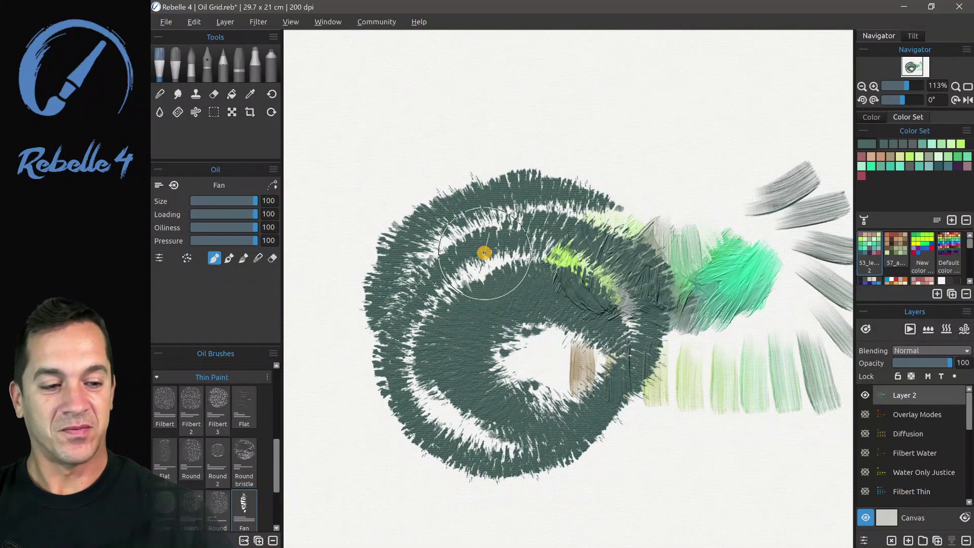
{"action": "mouse_move", "coordinate": [467, 366]}
{"action": "left_mouse_down"}
{"action": "mouse_move", "coordinate": [504, 354]}
{"action": "mouse_move", "coordinate": [505, 326]}
{"action": "mouse_move", "coordinate": [533, 315]}
{"action": "mouse_move", "coordinate": [532, 330]}
{"action": "mouse_move", "coordinate": [578, 343]}
{"action": "mouse_move", "coordinate": [482, 319]}
{"action": "mouse_move", "coordinate": [447, 358]}
{"action": "mouse_move", "coordinate": [446, 343]}
{"action": "mouse_move", "coordinate": [498, 358]}
{"action": "mouse_move", "coordinate": [505, 383]}
{"action": "mouse_move", "coordinate": [537, 370]}
{"action": "left_mouse_up"}
Turn on blend mode and Dirty Brush, then blend mint, teal and grey through the spiral's centre and edges.
{"action": "left_click", "coordinate": [243, 258]}
{"action": "left_click", "coordinate": [187, 254]}
{"action": "mouse_move", "coordinate": [538, 297]}
{"action": "left_mouse_down"}
{"action": "mouse_move", "coordinate": [520, 307]}
{"action": "mouse_move", "coordinate": [522, 330]}
{"action": "mouse_move", "coordinate": [582, 331]}
{"action": "mouse_move", "coordinate": [596, 320]}
{"action": "left_mouse_up"}
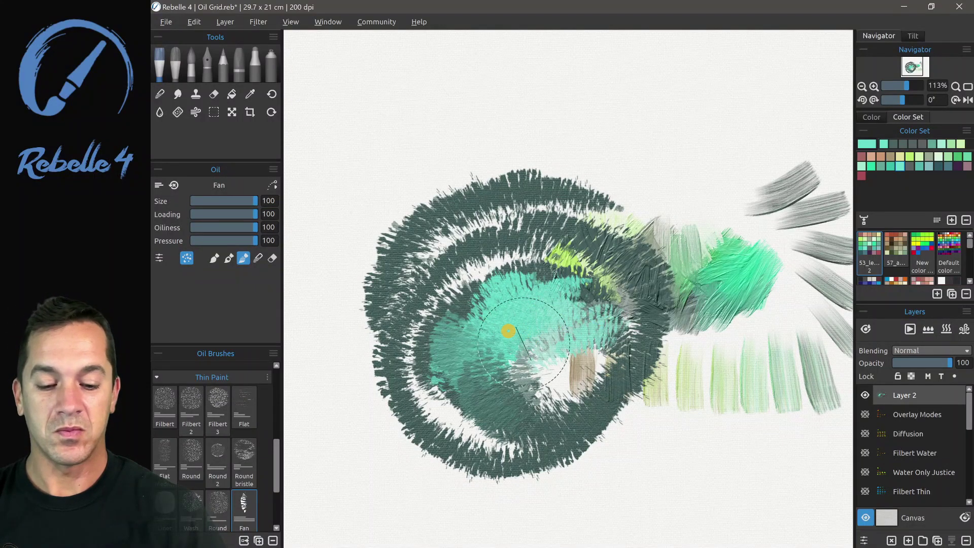
{"action": "mouse_move", "coordinate": [524, 343]}
{"action": "left_mouse_down"}
{"action": "mouse_move", "coordinate": [492, 397]}
{"action": "mouse_move", "coordinate": [532, 395]}
{"action": "mouse_move", "coordinate": [525, 402]}
{"action": "mouse_move", "coordinate": [465, 379]}
{"action": "mouse_move", "coordinate": [501, 391]}
{"action": "mouse_move", "coordinate": [459, 409]}
{"action": "mouse_move", "coordinate": [435, 405]}
{"action": "mouse_move", "coordinate": [436, 394]}
{"action": "mouse_move", "coordinate": [407, 374]}
{"action": "mouse_move", "coordinate": [421, 318]}
{"action": "left_mouse_up"}
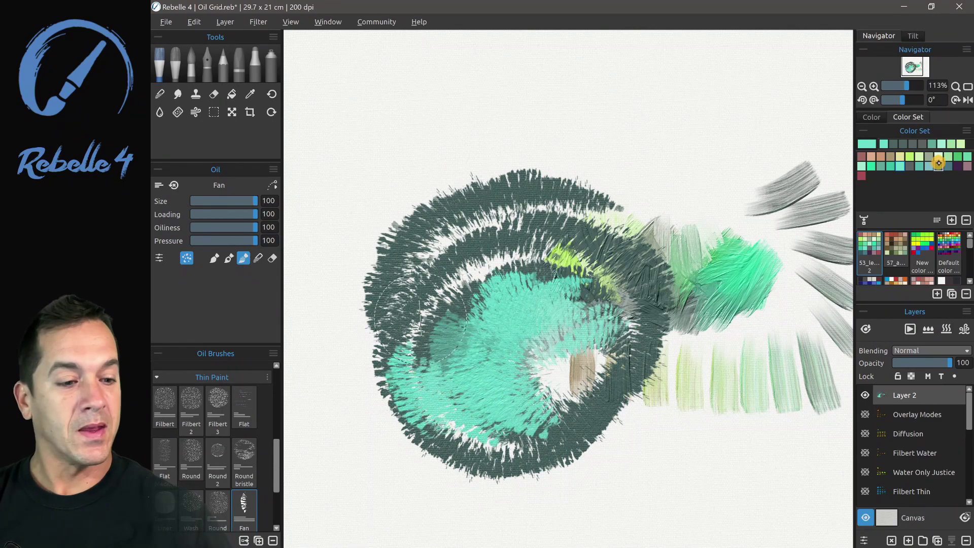
{"action": "mouse_move", "coordinate": [554, 283]}
{"action": "left_mouse_down"}
{"action": "mouse_move", "coordinate": [473, 281]}
{"action": "mouse_move", "coordinate": [447, 297]}
{"action": "mouse_move", "coordinate": [453, 317]}
{"action": "mouse_move", "coordinate": [415, 322]}
{"action": "mouse_move", "coordinate": [508, 276]}
{"action": "mouse_move", "coordinate": [511, 257]}
{"action": "mouse_move", "coordinate": [524, 269]}
{"action": "mouse_move", "coordinate": [570, 270]}
{"action": "mouse_move", "coordinate": [598, 226]}
{"action": "mouse_move", "coordinate": [585, 290]}
{"action": "mouse_move", "coordinate": [609, 275]}
{"action": "mouse_move", "coordinate": [592, 288]}
{"action": "mouse_move", "coordinate": [604, 268]}
{"action": "mouse_move", "coordinate": [458, 249]}
{"action": "mouse_move", "coordinate": [420, 258]}
{"action": "mouse_move", "coordinate": [417, 246]}
{"action": "mouse_move", "coordinate": [443, 235]}
{"action": "mouse_move", "coordinate": [450, 214]}
{"action": "mouse_move", "coordinate": [471, 226]}
{"action": "mouse_move", "coordinate": [493, 202]}
{"action": "mouse_move", "coordinate": [515, 213]}
{"action": "mouse_move", "coordinate": [529, 202]}
{"action": "mouse_move", "coordinate": [529, 212]}
{"action": "mouse_move", "coordinate": [550, 210]}
{"action": "mouse_move", "coordinate": [577, 174]}
{"action": "mouse_move", "coordinate": [584, 215]}
{"action": "mouse_move", "coordinate": [598, 204]}
{"action": "mouse_move", "coordinate": [593, 215]}
{"action": "mouse_move", "coordinate": [627, 214]}
{"action": "mouse_move", "coordinate": [623, 230]}
{"action": "mouse_move", "coordinate": [655, 232]}
{"action": "left_mouse_up"}
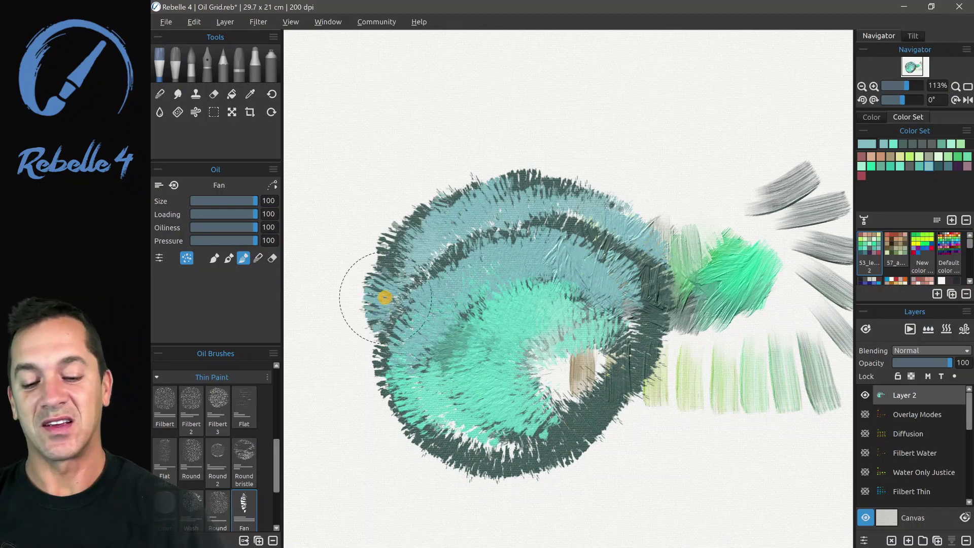
{"action": "mouse_move", "coordinate": [387, 296]}
{"action": "left_mouse_down"}
{"action": "mouse_move", "coordinate": [364, 332]}
{"action": "mouse_move", "coordinate": [367, 382]}
{"action": "mouse_move", "coordinate": [377, 371]}
{"action": "mouse_move", "coordinate": [382, 406]}
{"action": "mouse_move", "coordinate": [449, 502]}
{"action": "left_mouse_up"}
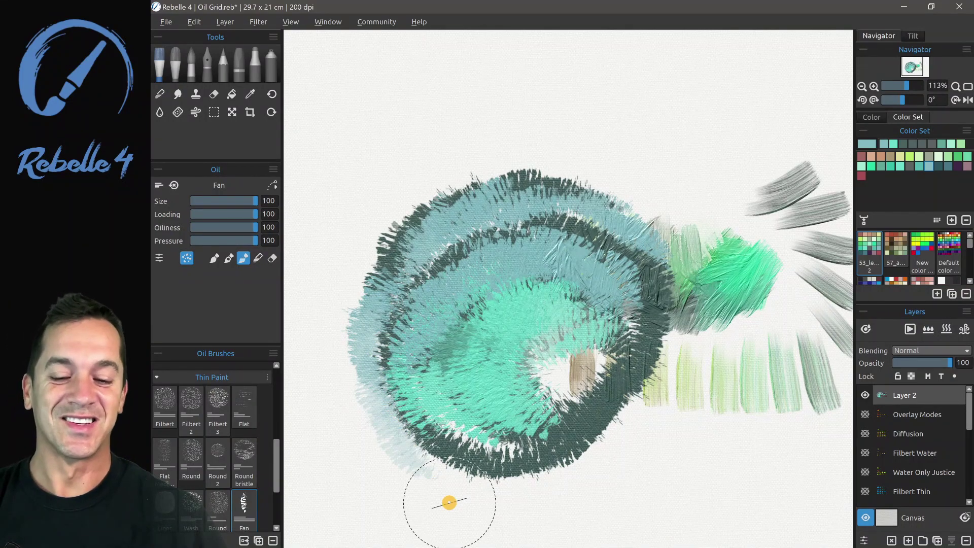
{"action": "mouse_move", "coordinate": [551, 342]}
{"action": "left_mouse_down"}
{"action": "mouse_move", "coordinate": [504, 360]}
{"action": "mouse_move", "coordinate": [493, 382]}
{"action": "mouse_move", "coordinate": [535, 376]}
{"action": "mouse_move", "coordinate": [554, 345]}
{"action": "mouse_move", "coordinate": [583, 327]}
{"action": "mouse_move", "coordinate": [598, 331]}
{"action": "mouse_move", "coordinate": [520, 326]}
{"action": "mouse_move", "coordinate": [493, 379]}
{"action": "mouse_move", "coordinate": [514, 386]}
{"action": "mouse_move", "coordinate": [467, 372]}
{"action": "mouse_move", "coordinate": [529, 384]}
{"action": "mouse_move", "coordinate": [520, 399]}
{"action": "mouse_move", "coordinate": [527, 417]}
{"action": "mouse_move", "coordinate": [544, 362]}
{"action": "mouse_move", "coordinate": [562, 380]}
{"action": "mouse_move", "coordinate": [595, 355]}
{"action": "mouse_move", "coordinate": [579, 359]}
{"action": "mouse_move", "coordinate": [568, 389]}
{"action": "mouse_move", "coordinate": [601, 371]}
{"action": "left_mouse_up"}
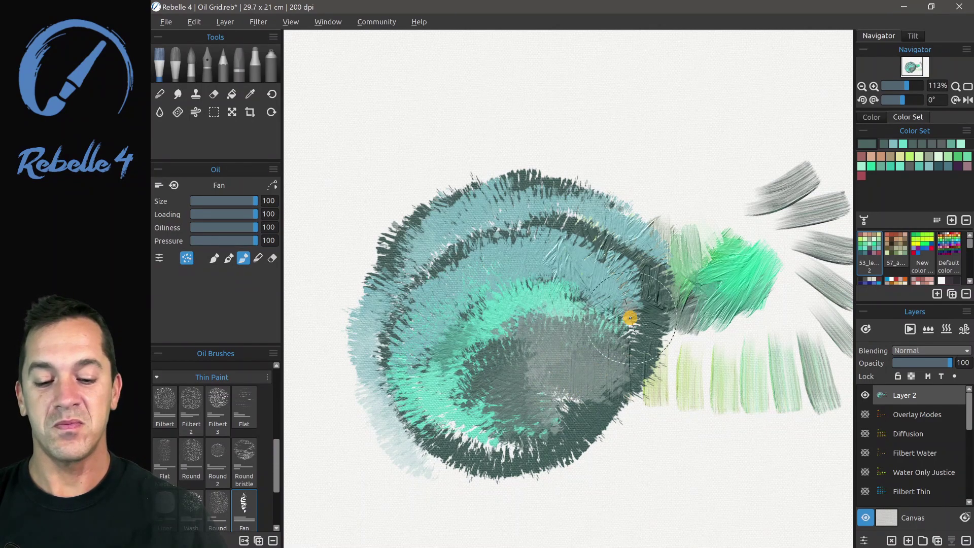
Scrape a long Knife 2 stroke across the spiral, then add dry teal and grey Flat Bristle strokes above it.
{"action": "left_click", "coordinate": [218, 441]}
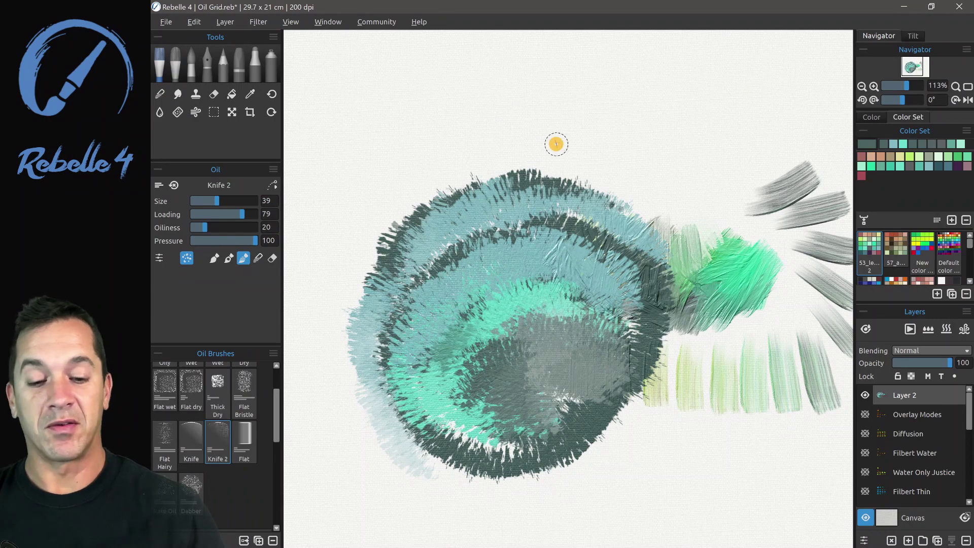
{"action": "mouse_move", "coordinate": [528, 170]}
{"action": "left_mouse_down"}
{"action": "mouse_move", "coordinate": [431, 388]}
{"action": "mouse_move", "coordinate": [439, 482]}
{"action": "mouse_move", "coordinate": [524, 272]}
{"action": "mouse_move", "coordinate": [569, 245]}
{"action": "mouse_move", "coordinate": [502, 470]}
{"action": "mouse_move", "coordinate": [651, 186]}
{"action": "mouse_move", "coordinate": [496, 482]}
{"action": "left_mouse_up"}
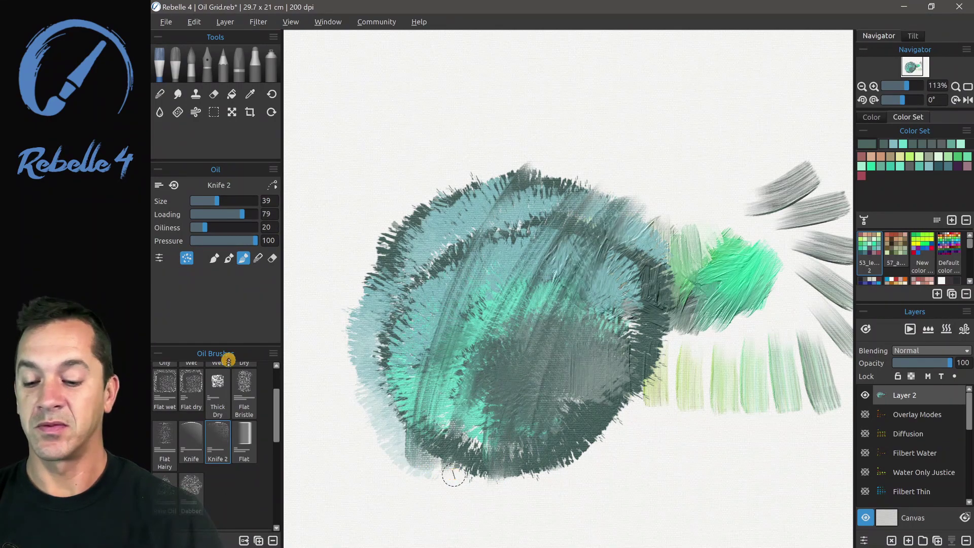
{"action": "left_click_drag", "start_coordinate": [376, 208], "coordinate": [511, 128]}
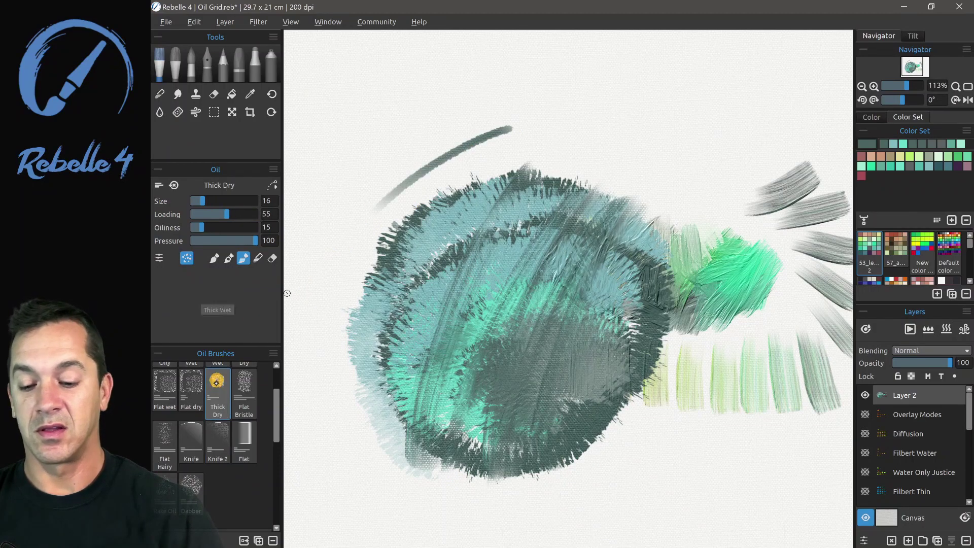
{"action": "mouse_move", "coordinate": [454, 136]}
{"action": "left_mouse_down"}
{"action": "mouse_move", "coordinate": [487, 147]}
{"action": "mouse_move", "coordinate": [555, 141]}
{"action": "left_mouse_up"}
{"action": "left_click", "coordinate": [244, 391]}
{"action": "mouse_move", "coordinate": [672, 128]}
{"action": "left_mouse_down"}
{"action": "mouse_move", "coordinate": [611, 182]}
{"action": "mouse_move", "coordinate": [567, 113]}
{"action": "mouse_move", "coordinate": [603, 81]}
{"action": "mouse_move", "coordinate": [528, 212]}
{"action": "mouse_move", "coordinate": [567, 242]}
{"action": "left_mouse_up"}
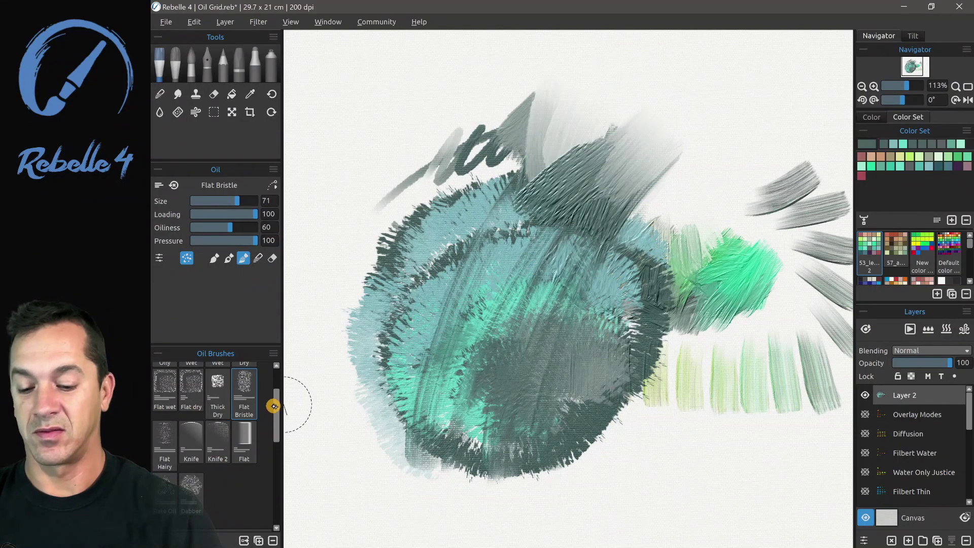
Scrub grey-teal Flat dry strokes over the spiral's left side and add a dark speckled Rake Oil stroke.
{"action": "left_click", "coordinate": [192, 387]}
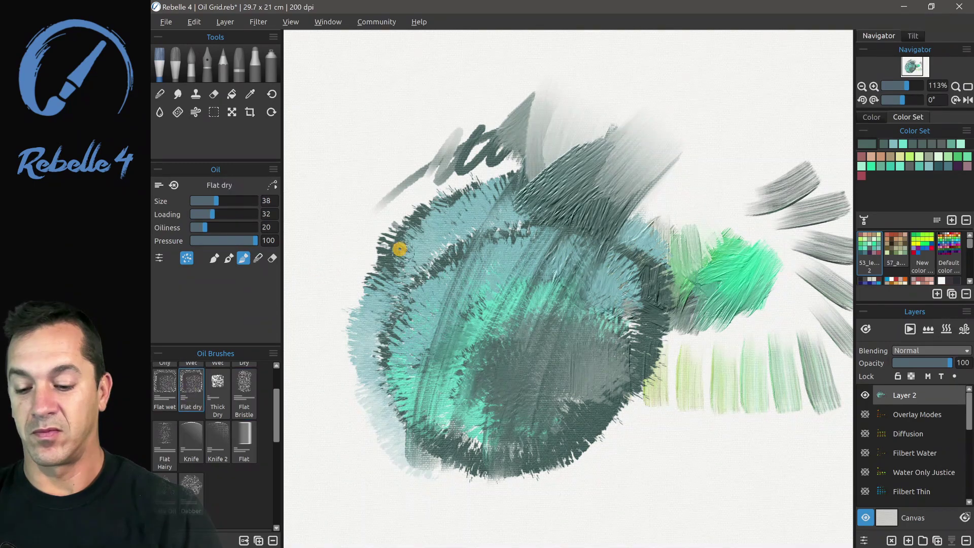
{"action": "left_click_drag", "start_coordinate": [403, 250], "coordinate": [416, 145]}
{"action": "mouse_move", "coordinate": [450, 105]}
{"action": "left_mouse_down"}
{"action": "mouse_move", "coordinate": [435, 189]}
{"action": "mouse_move", "coordinate": [360, 174]}
{"action": "mouse_move", "coordinate": [372, 257]}
{"action": "mouse_move", "coordinate": [355, 274]}
{"action": "left_mouse_up"}
{"action": "left_click_drag", "start_coordinate": [279, 394], "coordinate": [279, 424]}
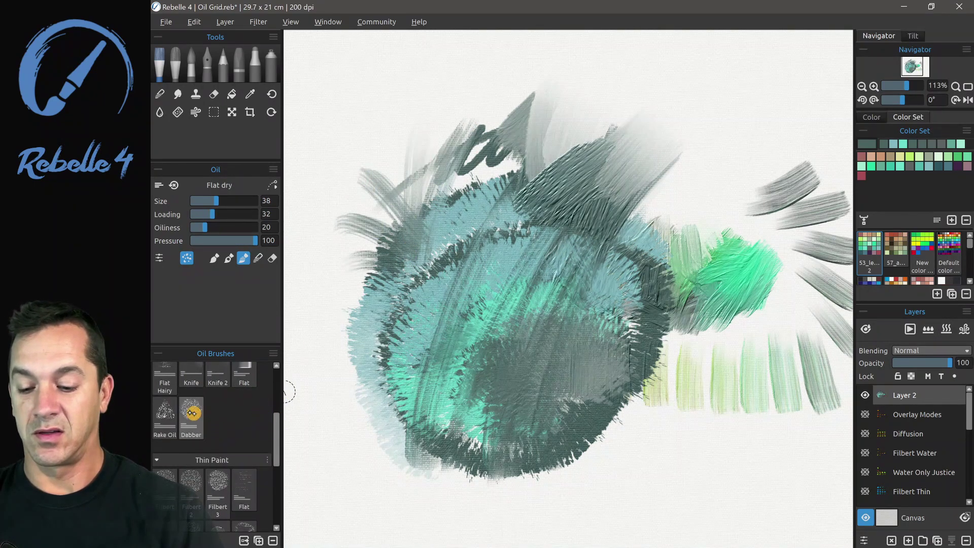
{"action": "left_click", "coordinate": [165, 415]}
{"action": "mouse_move", "coordinate": [405, 304]}
{"action": "left_mouse_down"}
{"action": "mouse_move", "coordinate": [356, 365]}
{"action": "mouse_move", "coordinate": [335, 307]}
{"action": "mouse_move", "coordinate": [350, 391]}
{"action": "mouse_move", "coordinate": [323, 376]}
{"action": "mouse_move", "coordinate": [329, 312]}
{"action": "mouse_move", "coordinate": [369, 362]}
{"action": "mouse_move", "coordinate": [406, 356]}
{"action": "mouse_move", "coordinate": [393, 419]}
{"action": "left_mouse_up"}
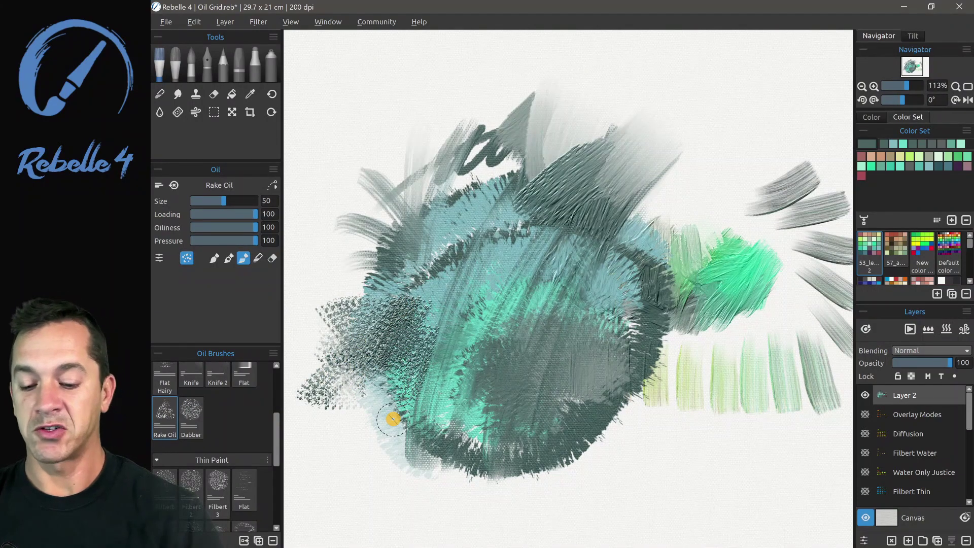
Paint three long diagonal Flat oil strokes from the spiral toward the upper right.
{"action": "left_click_drag", "start_coordinate": [277, 431], "coordinate": [277, 462]}
{"action": "left_click", "coordinate": [244, 388]}
{"action": "mouse_move", "coordinate": [388, 343]}
{"action": "left_mouse_down"}
{"action": "mouse_move", "coordinate": [649, 211]}
{"action": "mouse_move", "coordinate": [721, 195]}
{"action": "left_mouse_up"}
{"action": "left_click_drag", "start_coordinate": [440, 365], "coordinate": [761, 185]}
{"action": "mouse_move", "coordinate": [510, 371]}
{"action": "left_mouse_down"}
{"action": "mouse_move", "coordinate": [543, 235]}
{"action": "mouse_move", "coordinate": [719, 105]}
{"action": "left_mouse_up"}
{"action": "scroll", "coordinate": [592, 190], "scroll_direction": "up", "scroll_amount": 5}
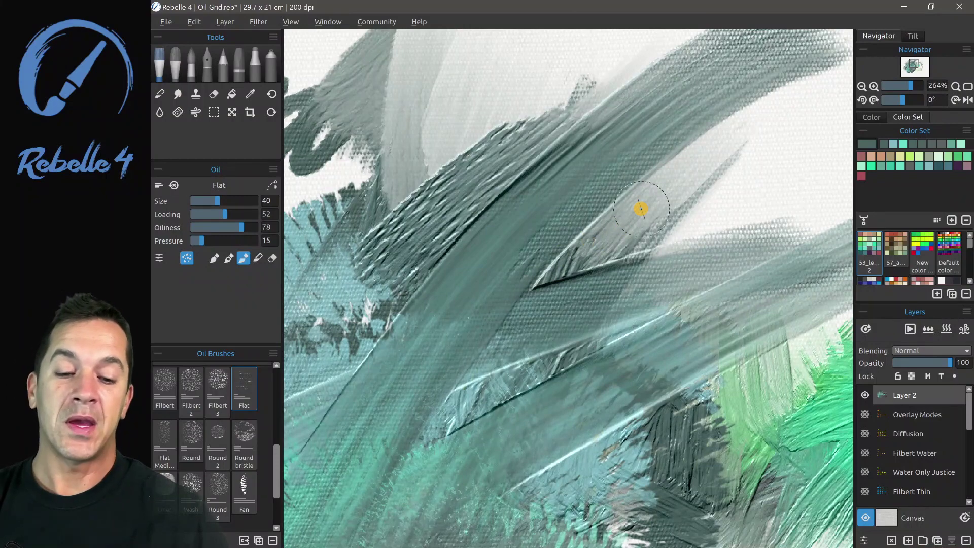
{"action": "scroll", "coordinate": [641, 208], "scroll_direction": "down", "scroll_amount": 3}
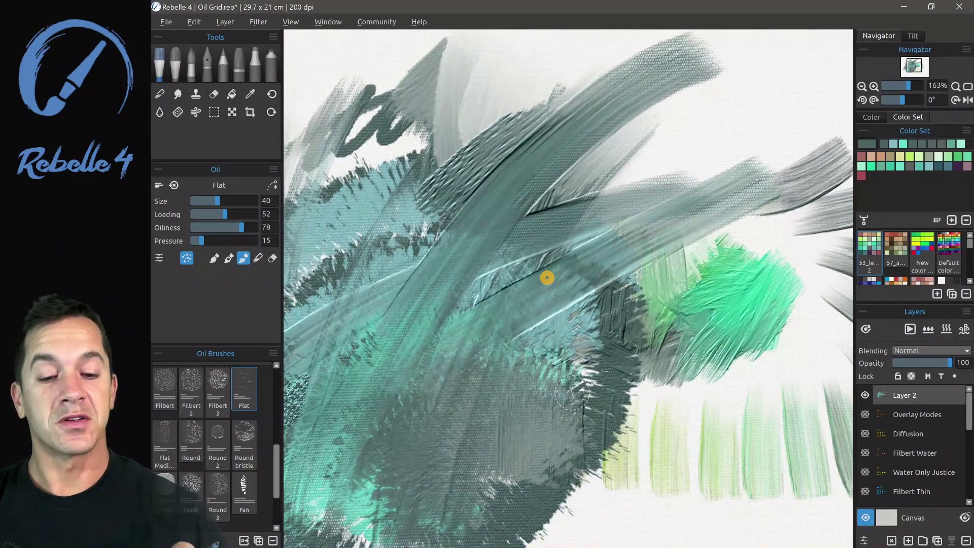
{"action": "scroll", "coordinate": [669, 141], "scroll_direction": "down", "scroll_amount": 1}
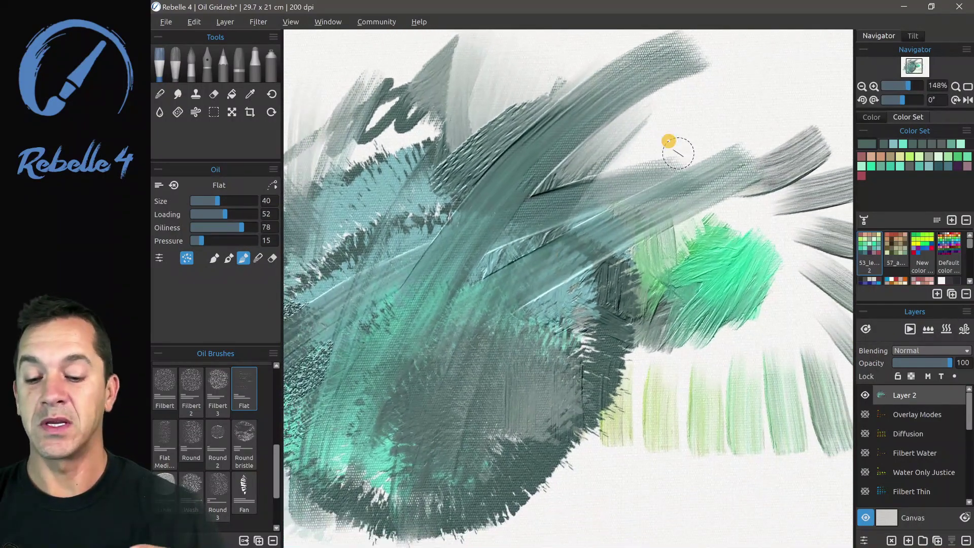
{"action": "scroll", "coordinate": [639, 117], "scroll_direction": "up", "scroll_amount": 1}
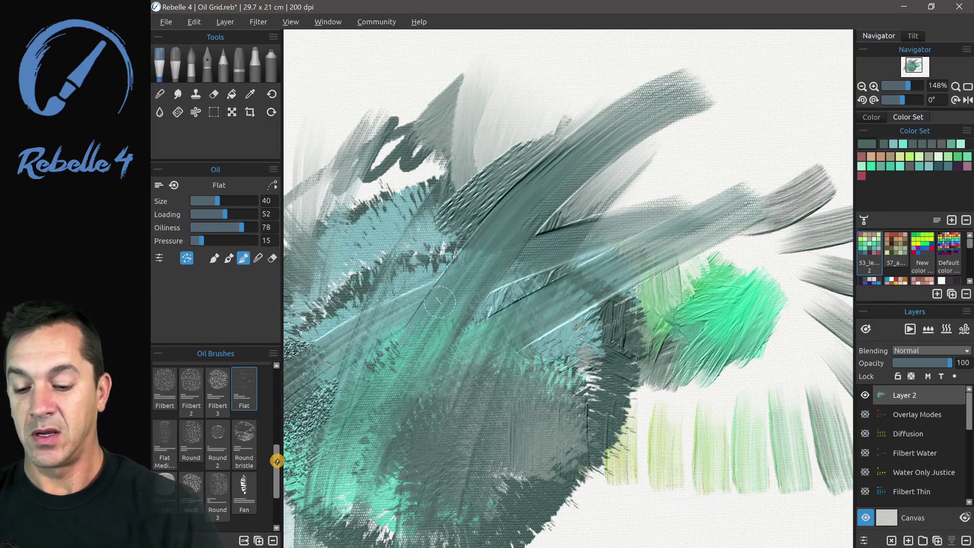
With the blend push justice brush, draw a zigzag line and a looping curl above the spiral.
{"action": "left_click_drag", "start_coordinate": [277, 460], "coordinate": [275, 488]}
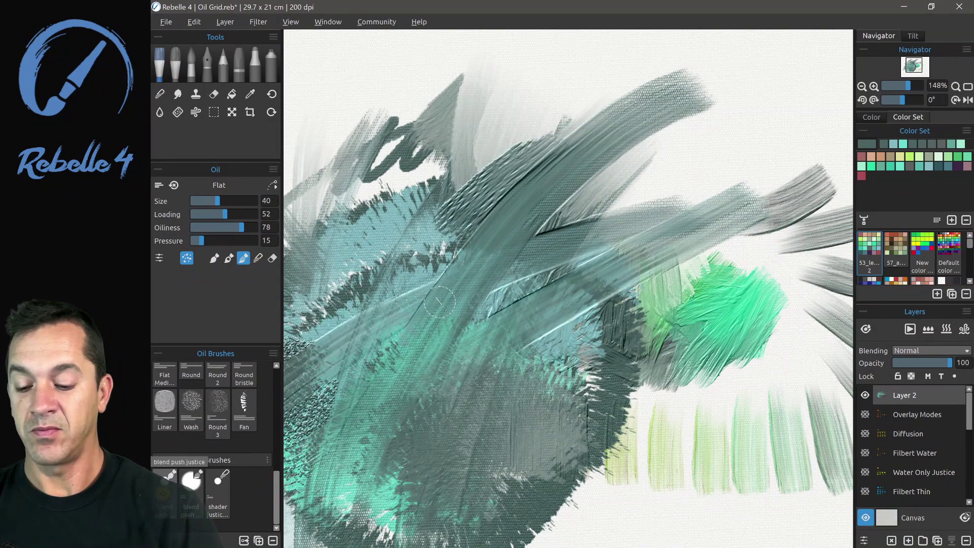
{"action": "left_click", "coordinate": [165, 484]}
{"action": "mouse_move", "coordinate": [490, 102]}
{"action": "left_mouse_down"}
{"action": "mouse_move", "coordinate": [515, 83]}
{"action": "mouse_move", "coordinate": [665, 80]}
{"action": "left_mouse_up"}
{"action": "left_click_drag", "start_coordinate": [662, 183], "coordinate": [760, 106]}
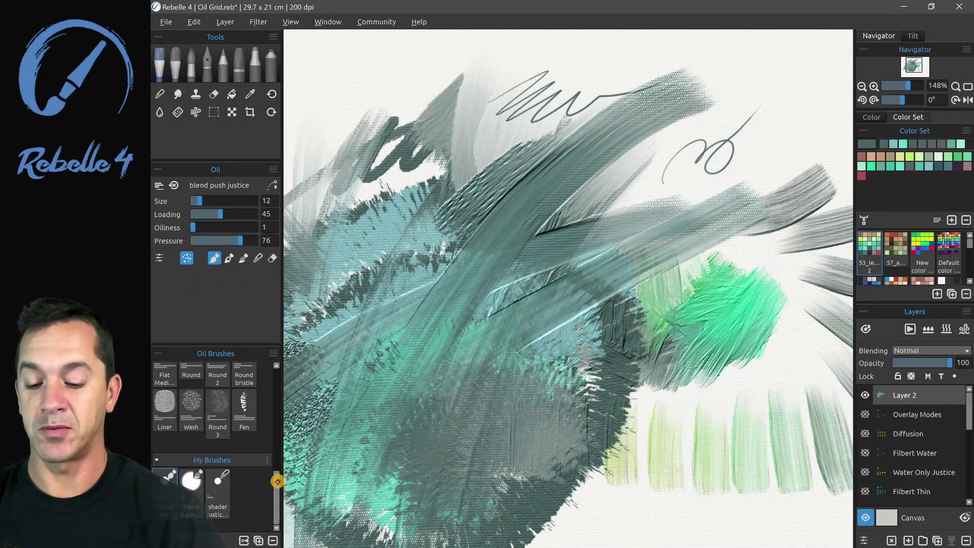
With Round 2, draw a zigzag at the upper left and a long dark stroke up to the loop.
{"action": "left_click_drag", "start_coordinate": [276, 486], "coordinate": [276, 457]}
{"action": "left_click", "coordinate": [219, 442]}
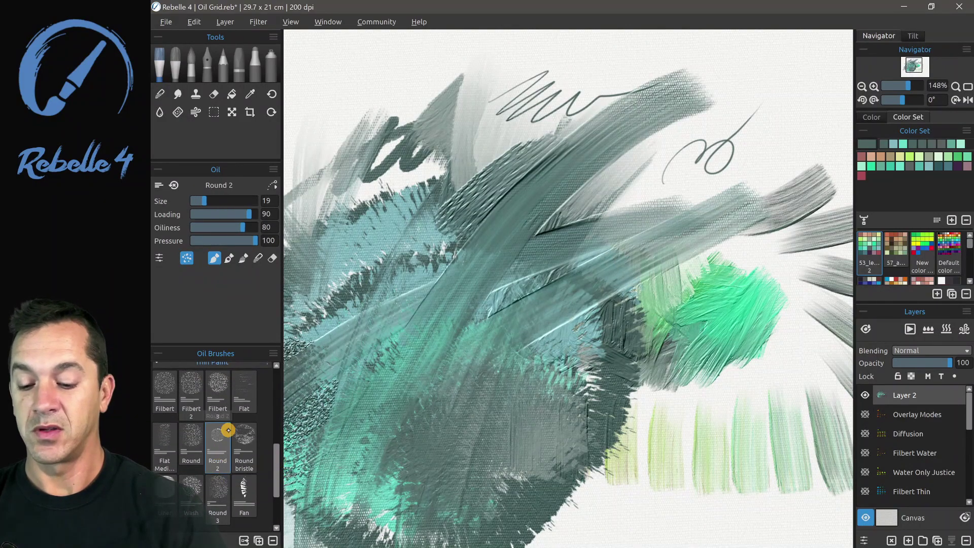
{"action": "mouse_move", "coordinate": [359, 119]}
{"action": "left_mouse_down"}
{"action": "mouse_move", "coordinate": [422, 68]}
{"action": "mouse_move", "coordinate": [520, 84]}
{"action": "mouse_move", "coordinate": [612, 80]}
{"action": "left_mouse_up"}
{"action": "mouse_move", "coordinate": [415, 331]}
{"action": "left_mouse_down"}
{"action": "mouse_move", "coordinate": [487, 304]}
{"action": "mouse_move", "coordinate": [718, 152]}
{"action": "left_mouse_up"}
With the Dabber oil brush, paint a curved grey stroke and two crossing strokes below the fan strokes.
{"action": "scroll", "coordinate": [524, 389], "scroll_direction": "down", "scroll_amount": 2}
{"action": "scroll", "coordinate": [450, 398], "scroll_direction": "down", "scroll_amount": 2}
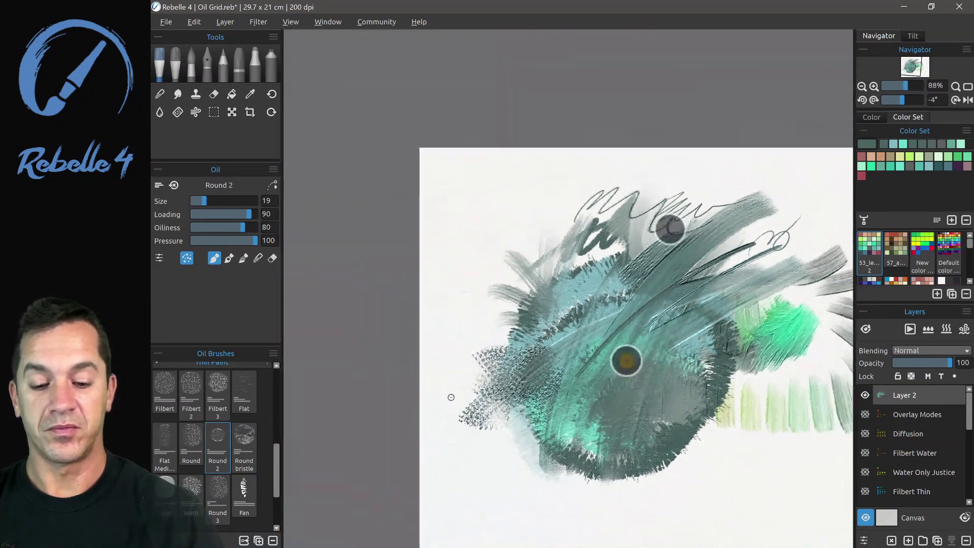
{"action": "scroll", "coordinate": [607, 364], "scroll_direction": "up", "scroll_amount": 2}
{"action": "scroll", "coordinate": [606, 363], "scroll_direction": "up", "scroll_amount": 1}
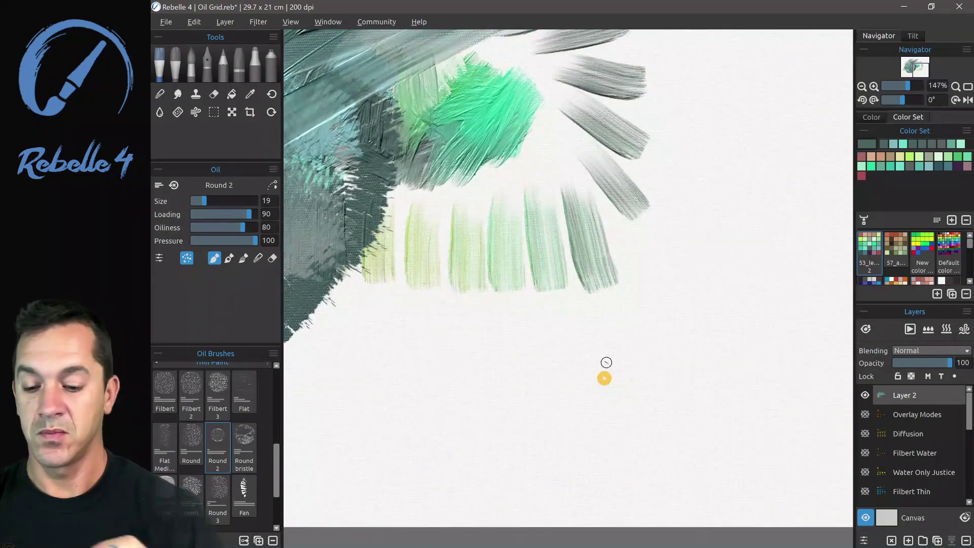
{"action": "left_click", "coordinate": [218, 391]}
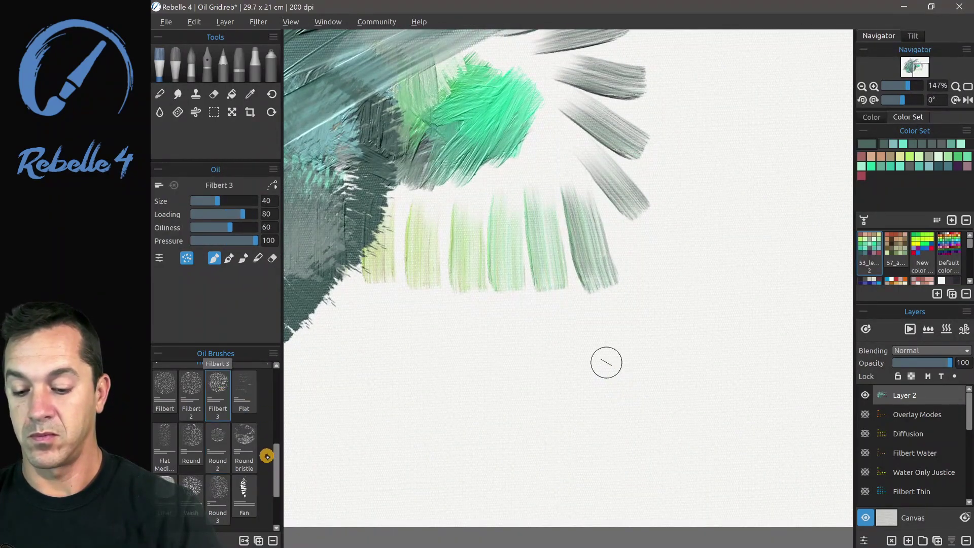
{"action": "left_click_drag", "start_coordinate": [276, 461], "coordinate": [276, 442]}
{"action": "left_click", "coordinate": [244, 449]}
{"action": "mouse_move", "coordinate": [345, 406]}
{"action": "left_mouse_down"}
{"action": "mouse_move", "coordinate": [501, 327]}
{"action": "mouse_move", "coordinate": [552, 329]}
{"action": "left_mouse_up"}
{"action": "left_click_drag", "start_coordinate": [401, 299], "coordinate": [451, 429]}
{"action": "mouse_move", "coordinate": [328, 351]}
{"action": "left_mouse_down"}
{"action": "mouse_move", "coordinate": [363, 366]}
{"action": "mouse_move", "coordinate": [424, 441]}
{"action": "left_mouse_up"}
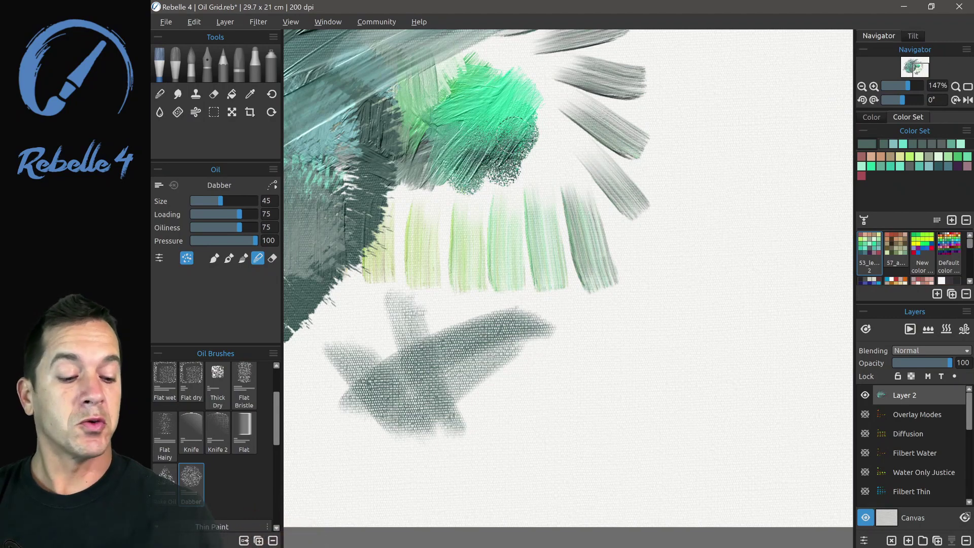
Change the canvas paper texture to EX10 Mulberry.
{"action": "double_click", "coordinate": [889, 515]}
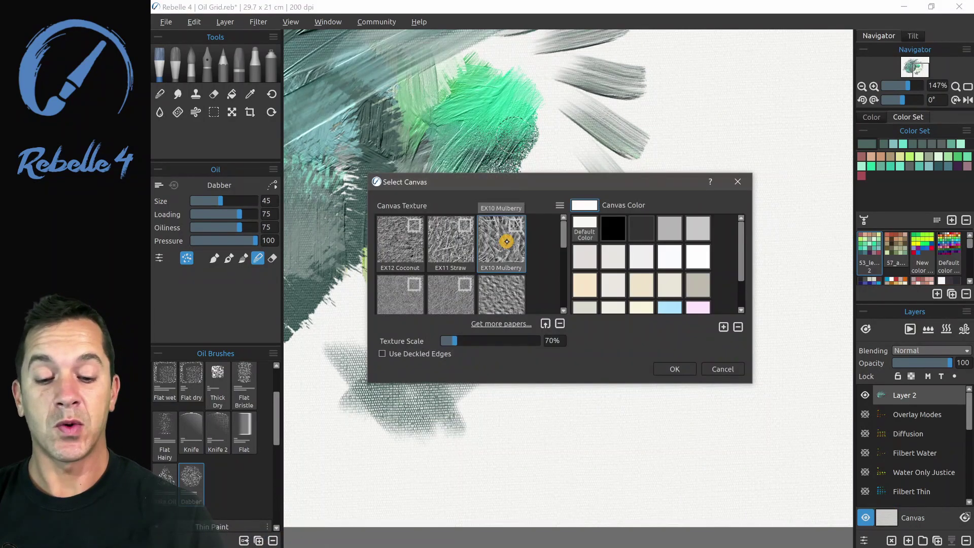
{"action": "left_click", "coordinate": [675, 369]}
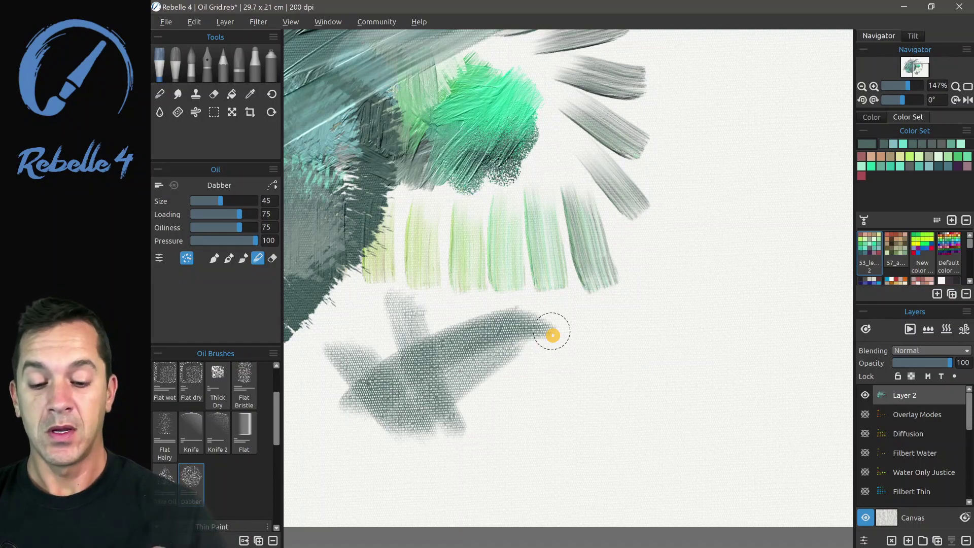
{"action": "scroll", "coordinate": [535, 221], "scroll_direction": "up", "scroll_amount": 3}
{"action": "scroll", "coordinate": [535, 221], "scroll_direction": "up", "scroll_amount": 2}
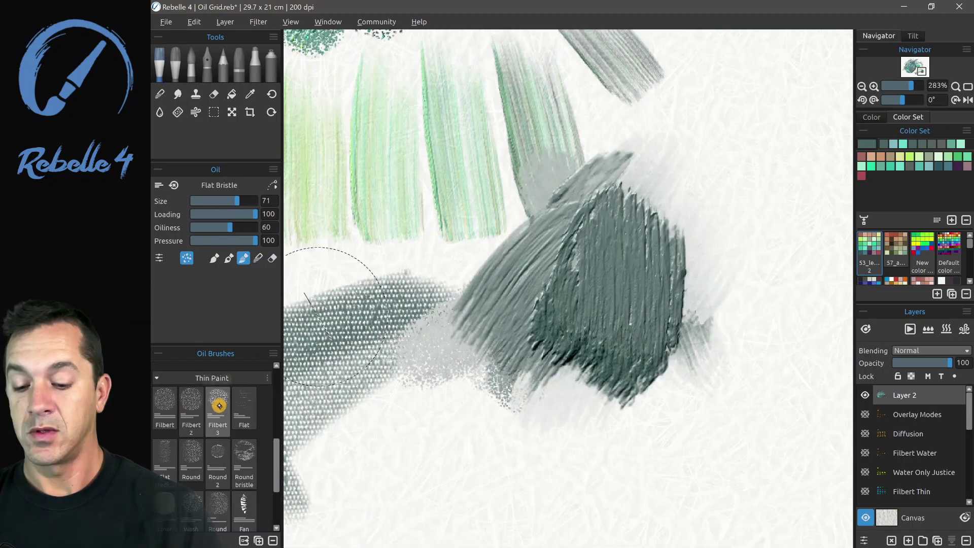
With Filbert 3, paint two grey strokes and a large grey block beside the cross strokes.
{"action": "left_click", "coordinate": [218, 406]}
{"action": "left_click_drag", "start_coordinate": [449, 459], "coordinate": [552, 407]}
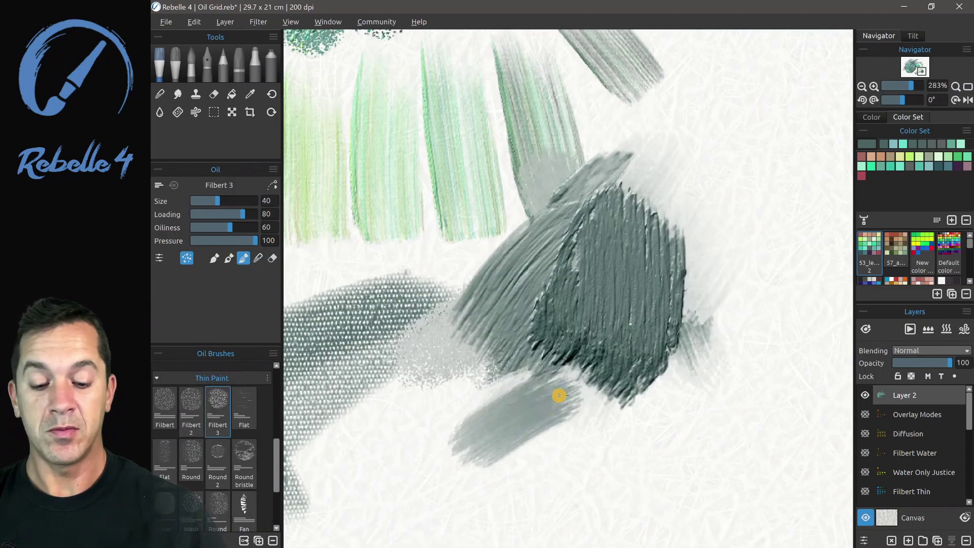
{"action": "left_click_drag", "start_coordinate": [479, 446], "coordinate": [646, 428]}
{"action": "mouse_move", "coordinate": [451, 467]}
{"action": "left_mouse_down"}
{"action": "mouse_move", "coordinate": [476, 381]}
{"action": "mouse_move", "coordinate": [412, 383]}
{"action": "mouse_move", "coordinate": [411, 452]}
{"action": "mouse_move", "coordinate": [424, 387]}
{"action": "mouse_move", "coordinate": [455, 348]}
{"action": "mouse_move", "coordinate": [368, 453]}
{"action": "left_mouse_up"}
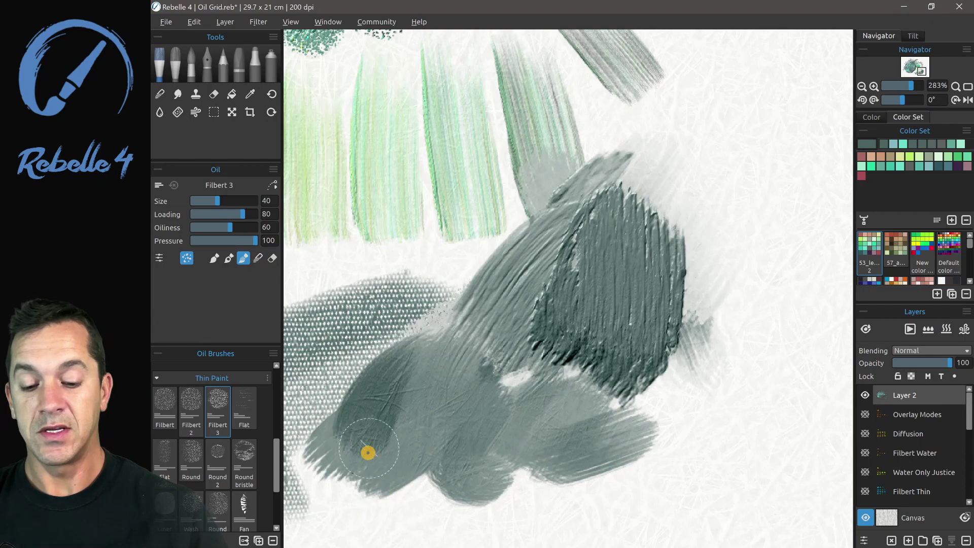
{"action": "left_click", "coordinate": [890, 514]}
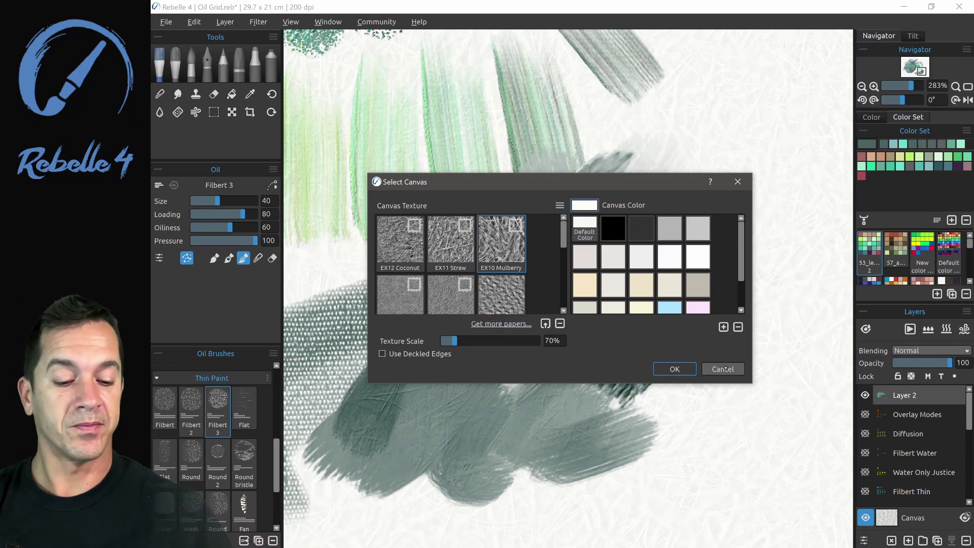
{"action": "left_click", "coordinate": [725, 369]}
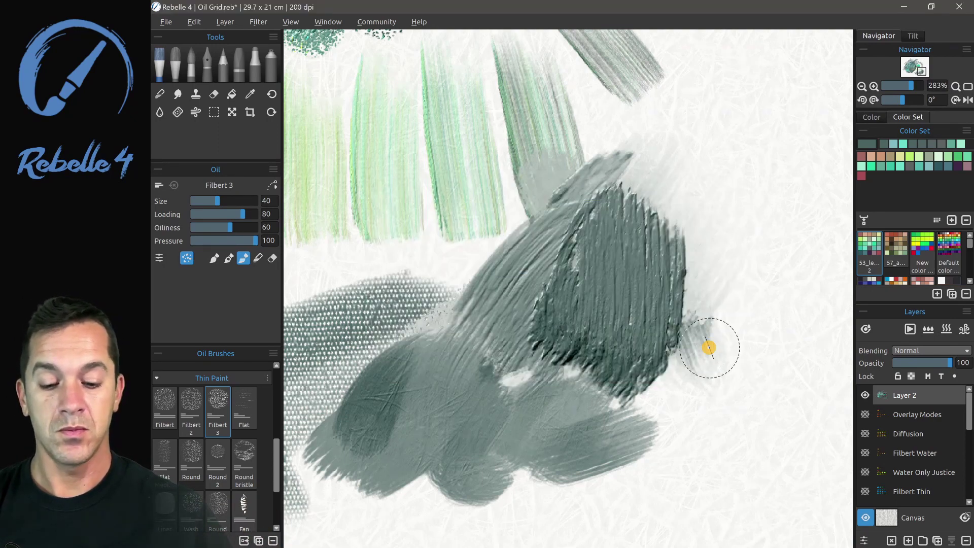
{"action": "scroll", "coordinate": [675, 422], "scroll_direction": "down", "scroll_amount": 3}
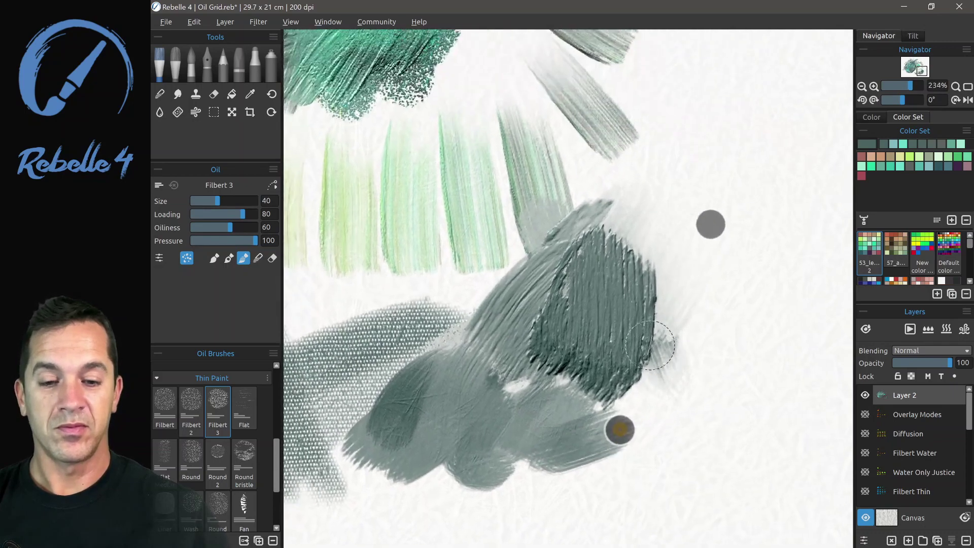
{"action": "scroll", "coordinate": [650, 345], "scroll_direction": "down", "scroll_amount": 3}
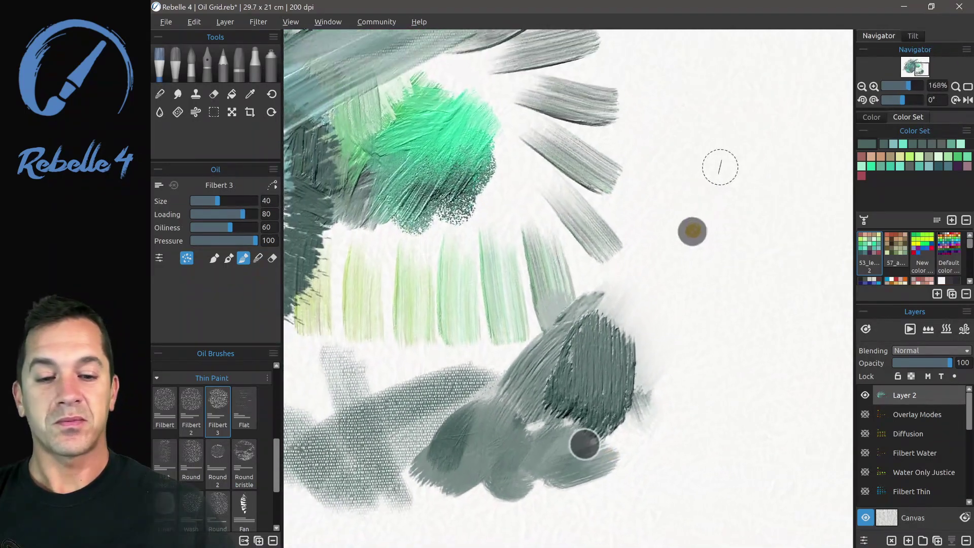
{"action": "scroll", "coordinate": [638, 338], "scroll_direction": "down", "scroll_amount": 1}
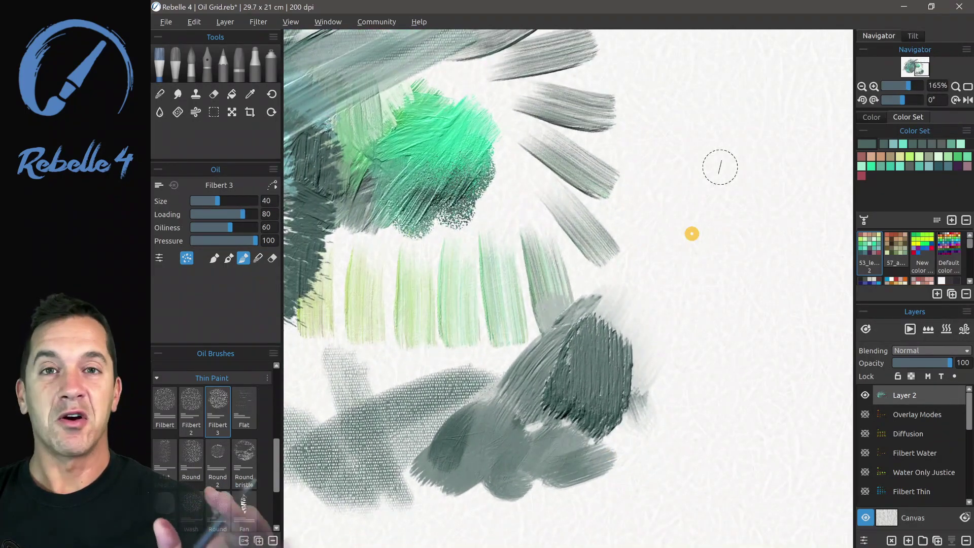